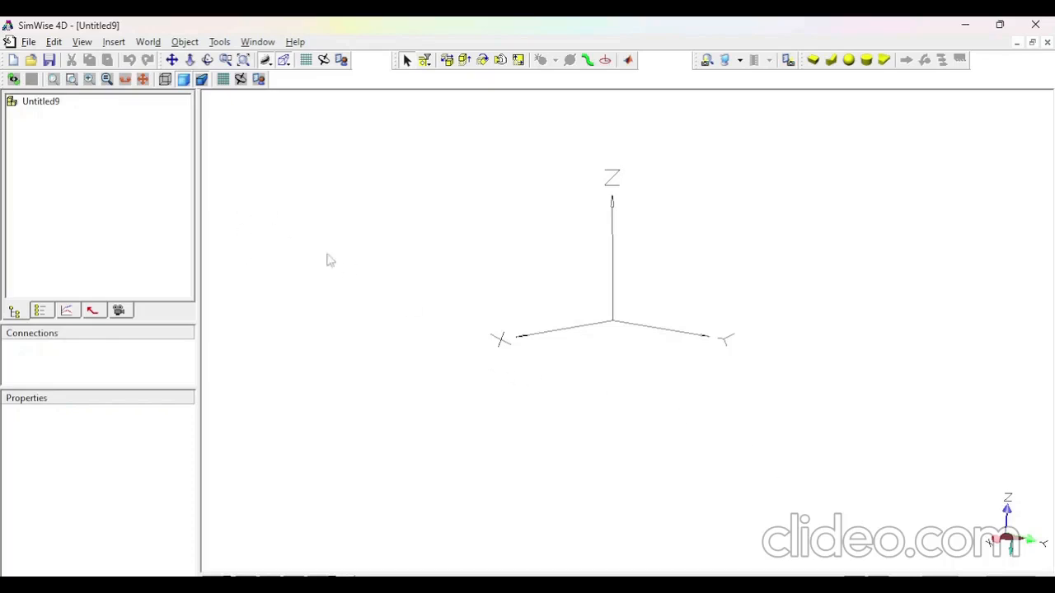
Set the unit system to English (pounds) with feet as the distance unit.
{"action": "left_click", "coordinate": [240, 79]}
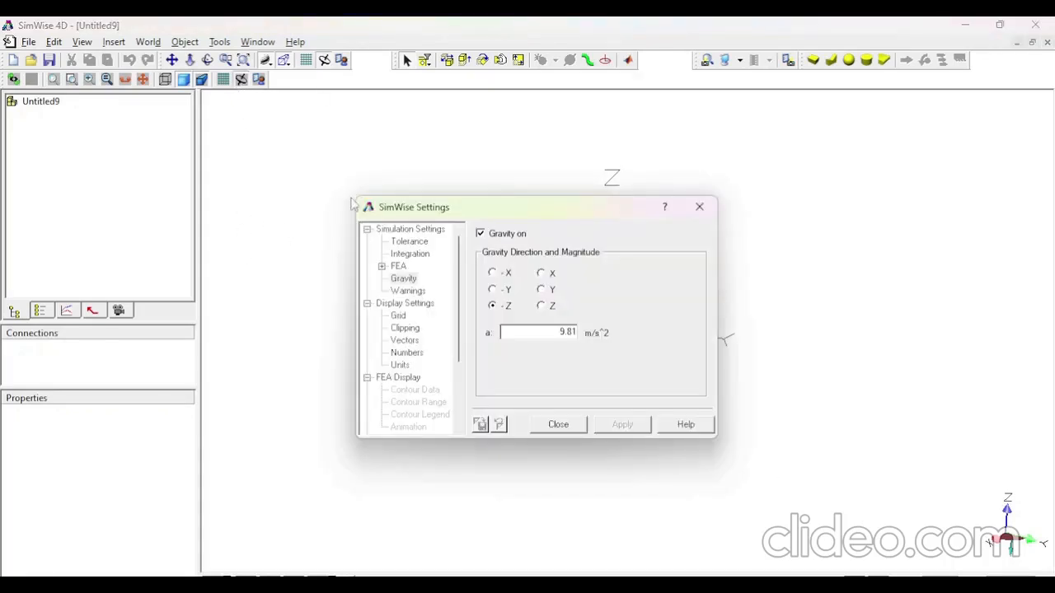
{"action": "left_click", "coordinate": [401, 366]}
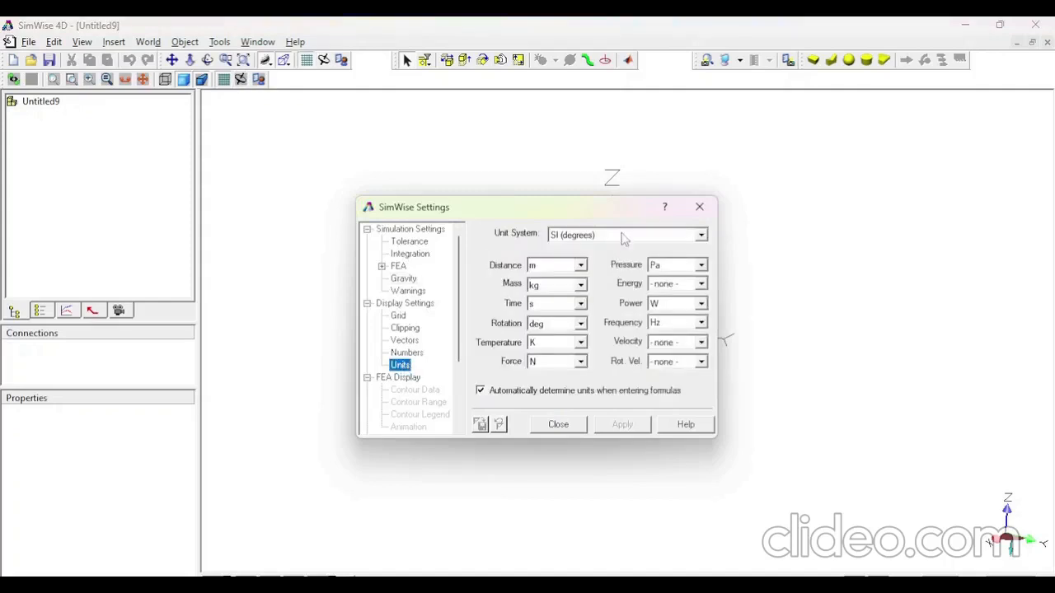
{"action": "left_click", "coordinate": [700, 236]}
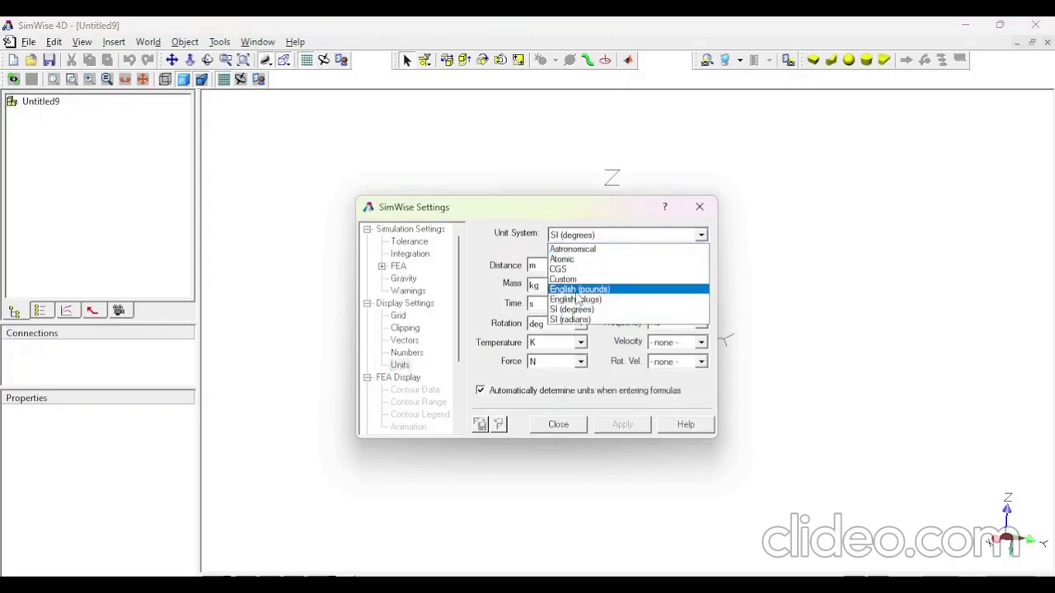
{"action": "left_click", "coordinate": [579, 291]}
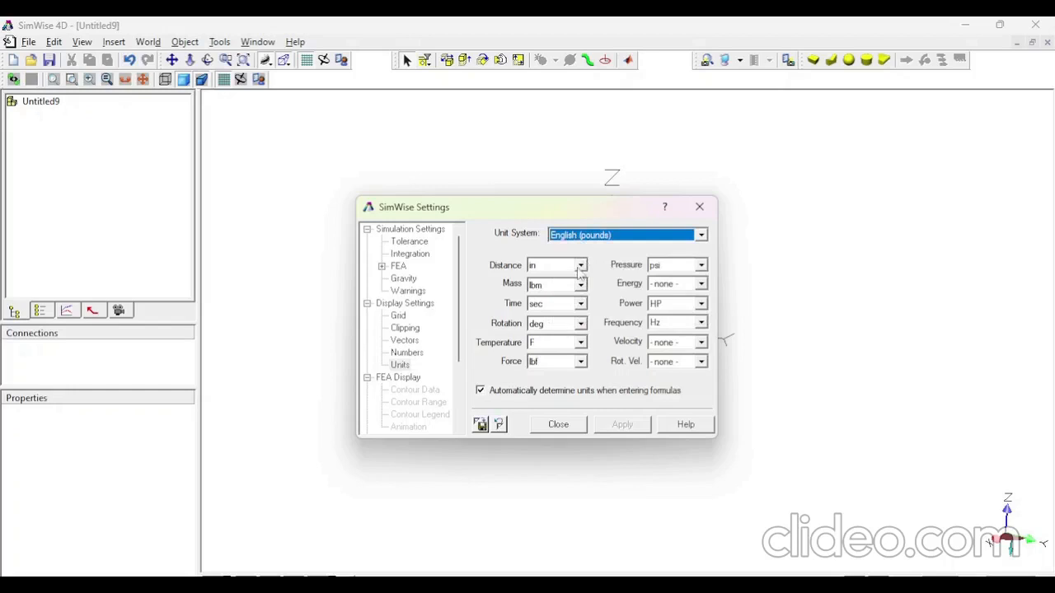
{"action": "left_click", "coordinate": [581, 266]}
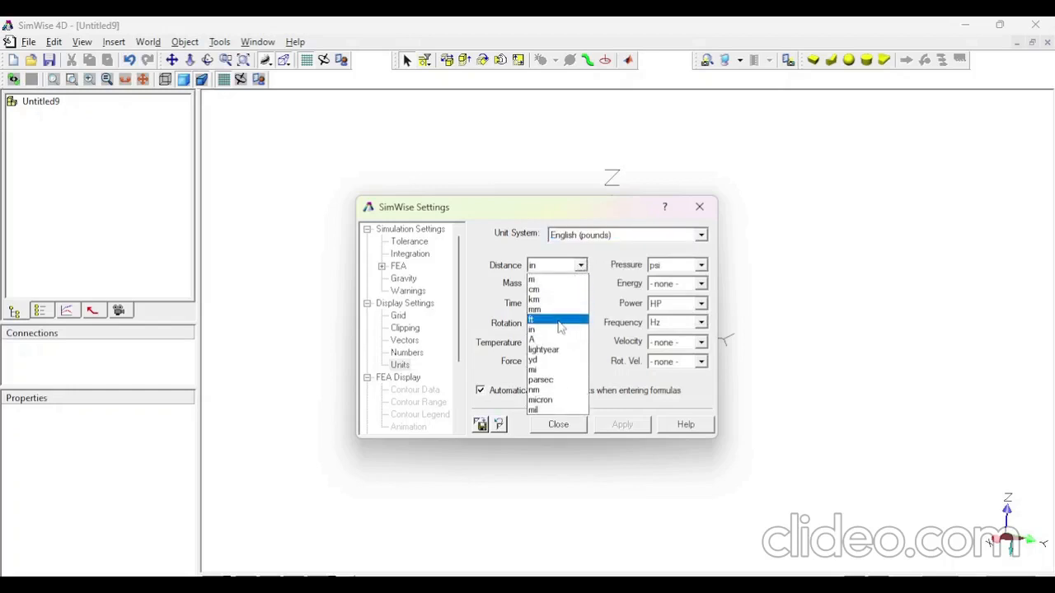
{"action": "left_click", "coordinate": [562, 324]}
{"action": "left_click", "coordinate": [558, 424]}
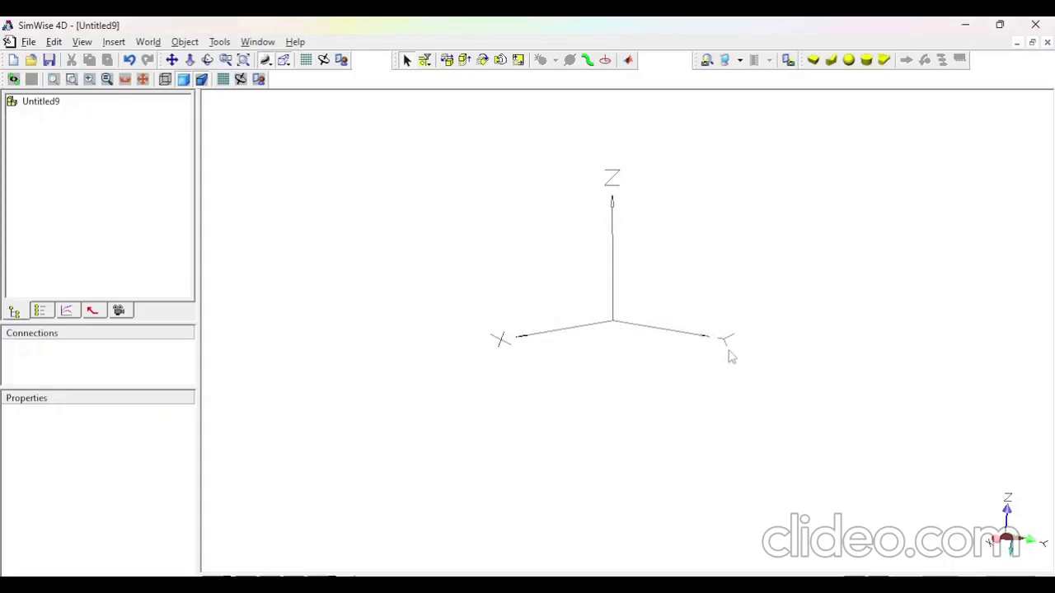
Create a sphere with a radius of about 0.08 ft on the grid in front of the origin.
{"action": "left_click", "coordinate": [849, 61]}
{"action": "left_click", "coordinate": [534, 393]}
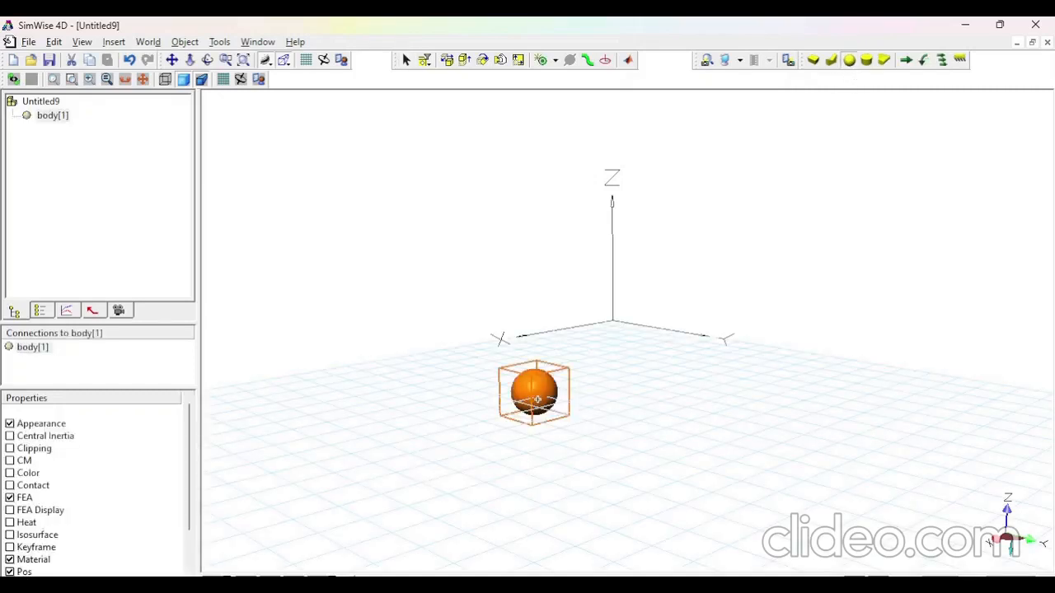
{"action": "left_click", "coordinate": [541, 403]}
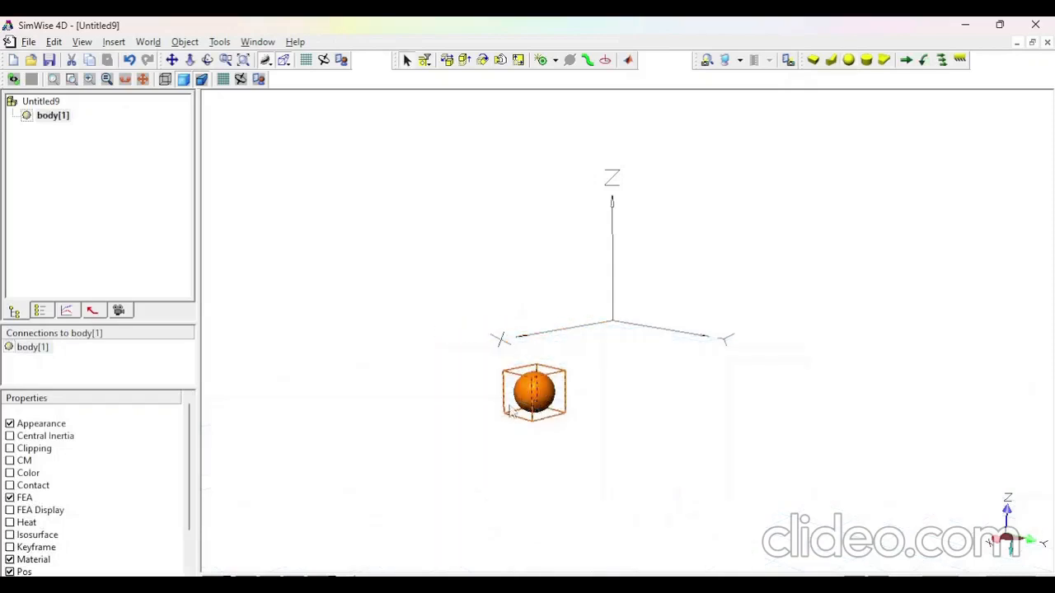
{"action": "left_click", "coordinate": [441, 352]}
Set the sphere's radius to 0.05 ft.
{"action": "double_click", "coordinate": [534, 392]}
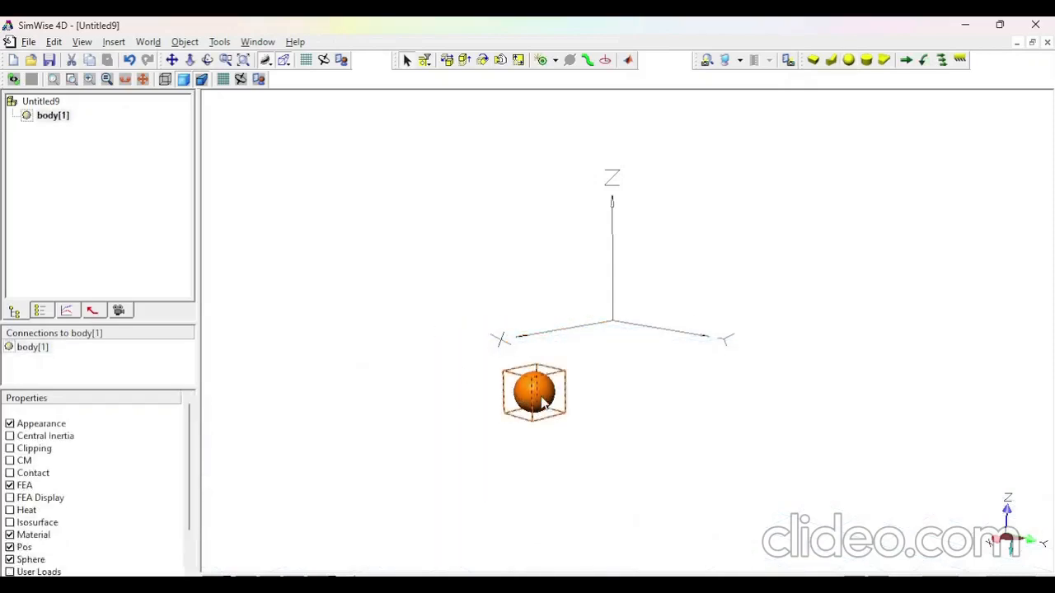
{"action": "left_click", "coordinate": [593, 184]}
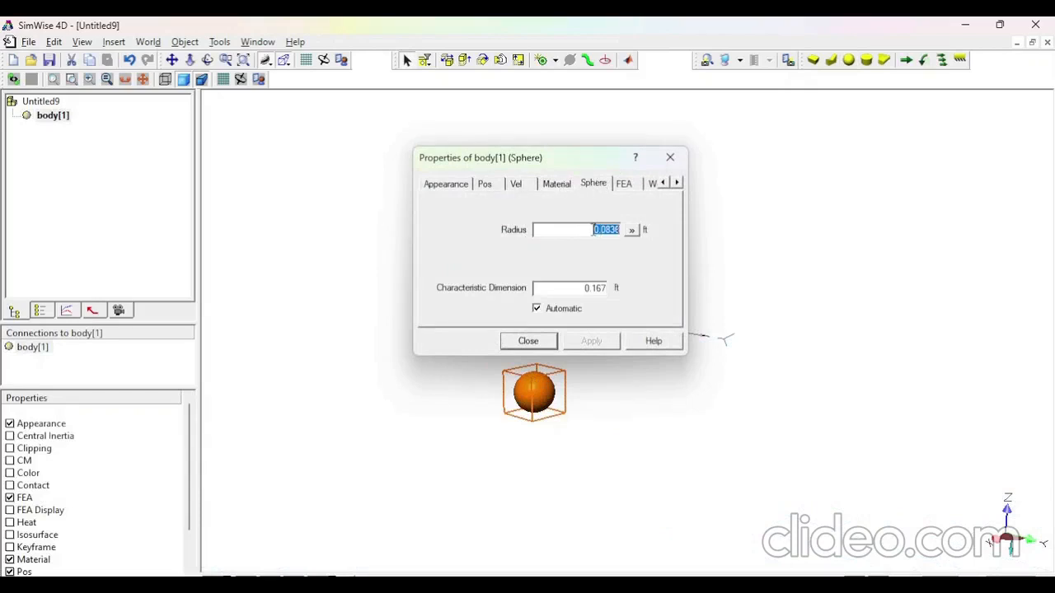
{"action": "key", "text": "BackSpace"}
{"action": "type", "text": "0"}
{"action": "type", "text": ".05"}
{"action": "left_click", "coordinate": [601, 344]}
{"action": "left_click", "coordinate": [530, 343]}
Place the sphere at the world origin by setting its X and Y positions to 0.
{"action": "left_click", "coordinate": [534, 392]}
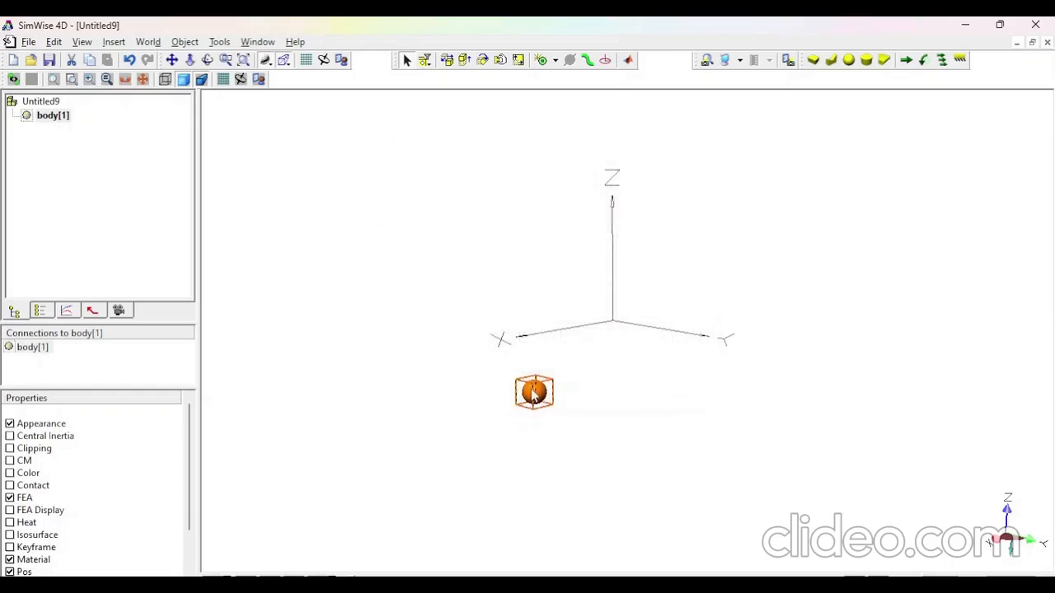
{"action": "double_click", "coordinate": [533, 392]}
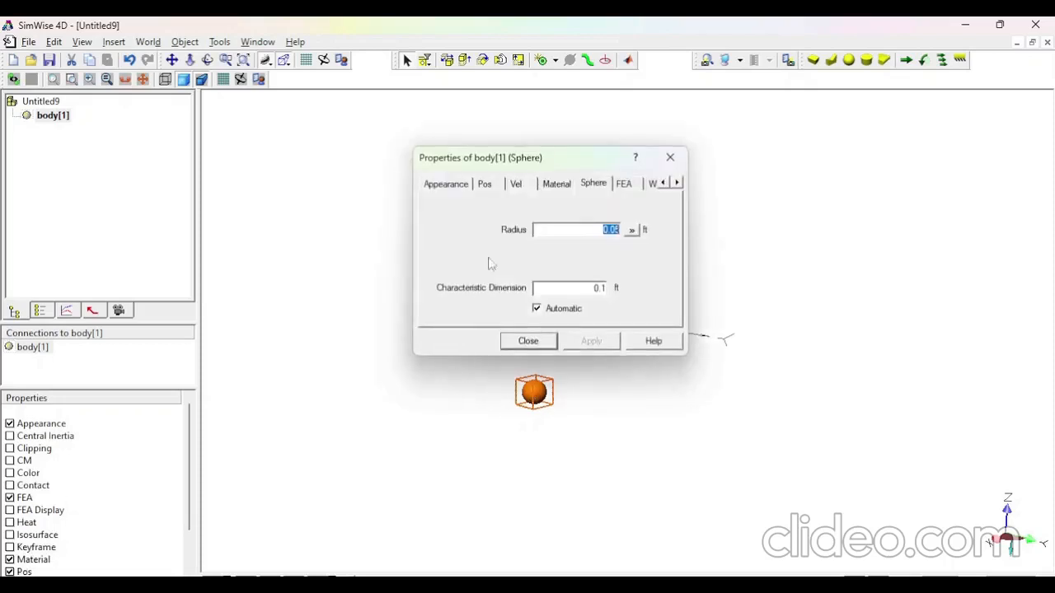
{"action": "left_click", "coordinate": [488, 186]}
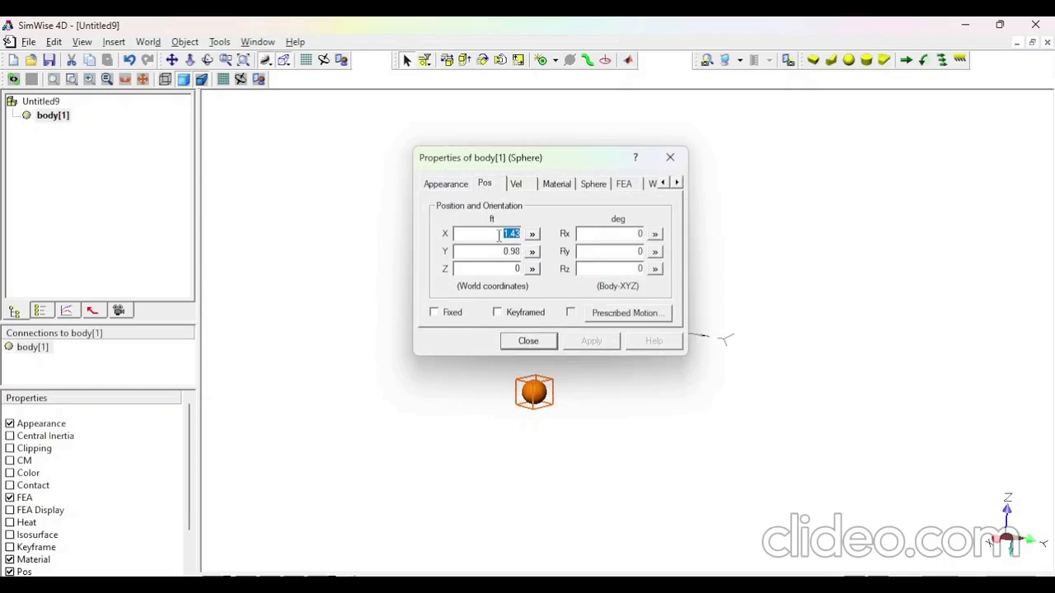
{"action": "type", "text": "0"}
{"action": "key", "text": "Tab"}
{"action": "type", "text": "0"}
{"action": "key", "text": "Return"}
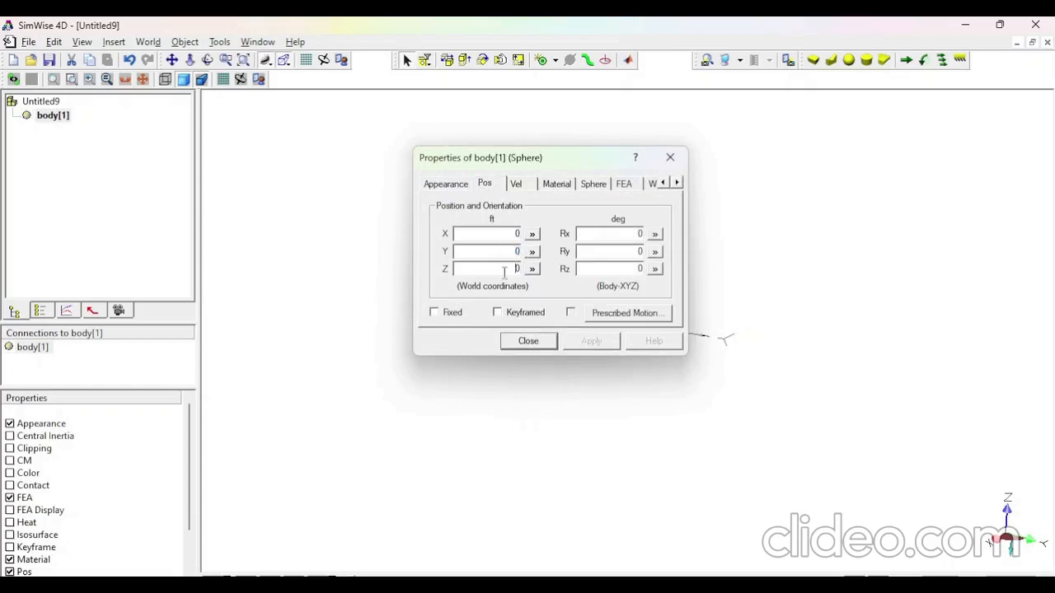
{"action": "left_click", "coordinate": [529, 342]}
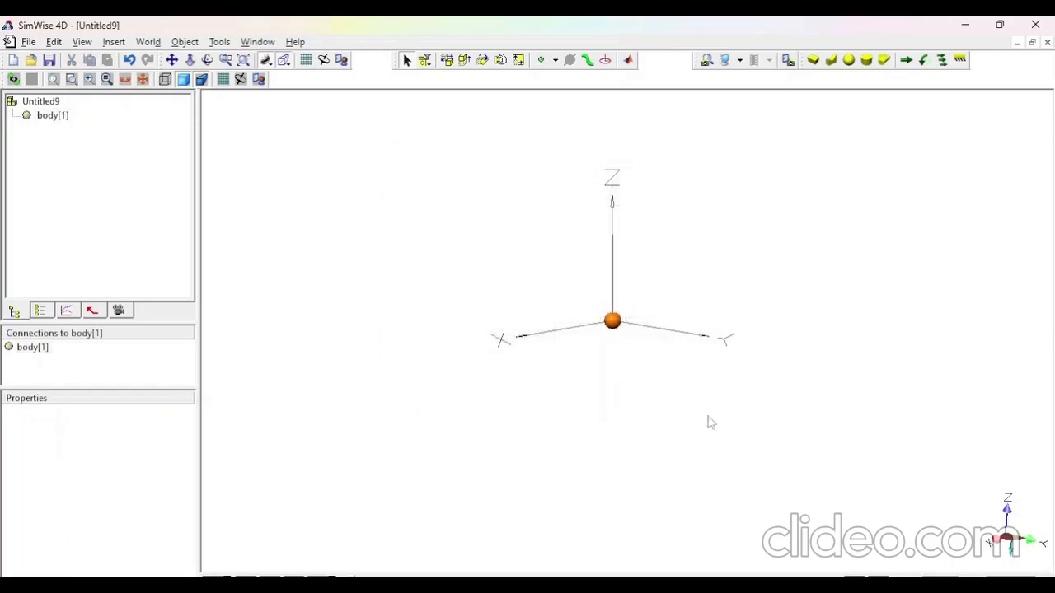
Create a flat box of about 1.31 by 0.2 by 0.08 ft in front of the sphere.
{"action": "left_click", "coordinate": [813, 61]}
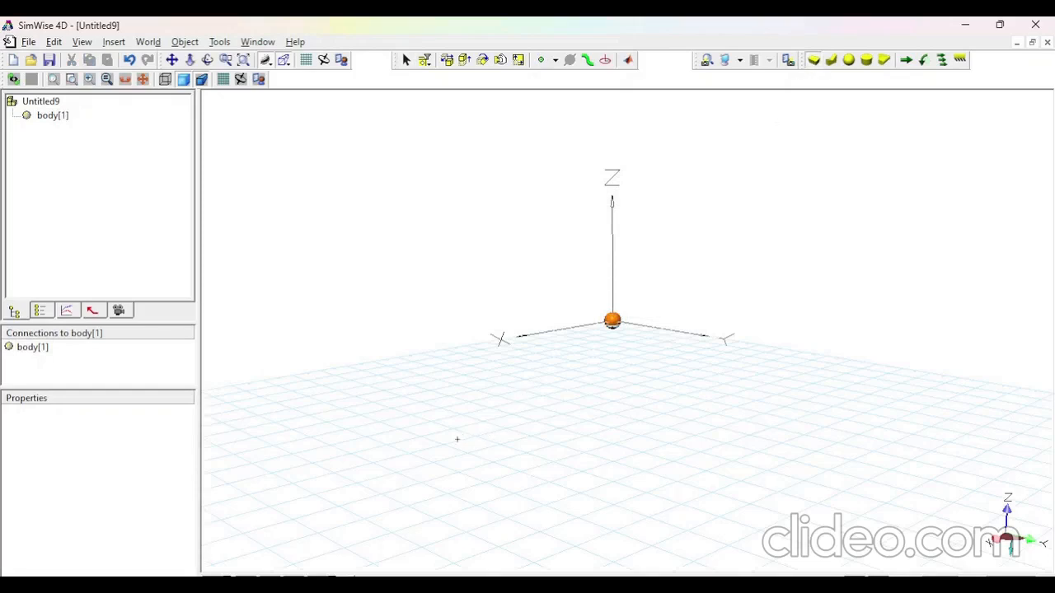
{"action": "left_click_drag", "start_coordinate": [456, 439], "coordinate": [471, 436]}
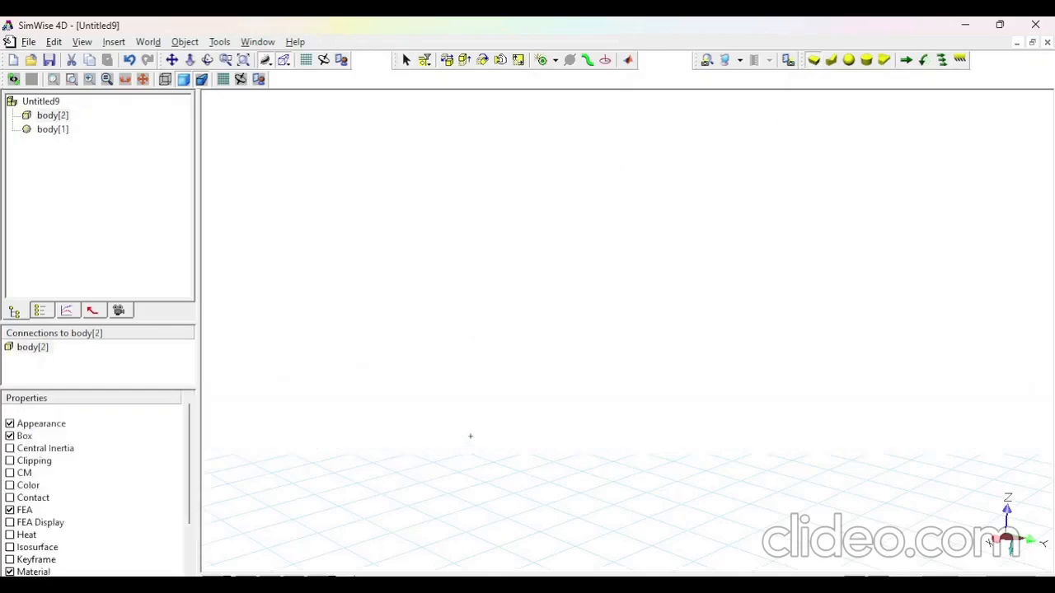
{"action": "left_click", "coordinate": [657, 351]}
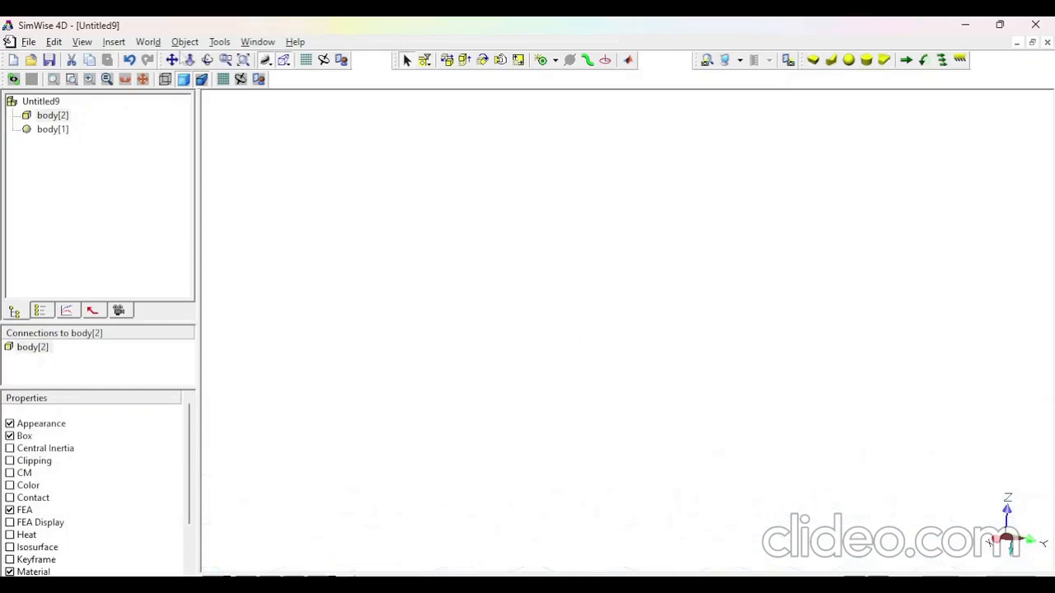
{"action": "left_click", "coordinate": [243, 60]}
{"action": "left_click", "coordinate": [461, 342]}
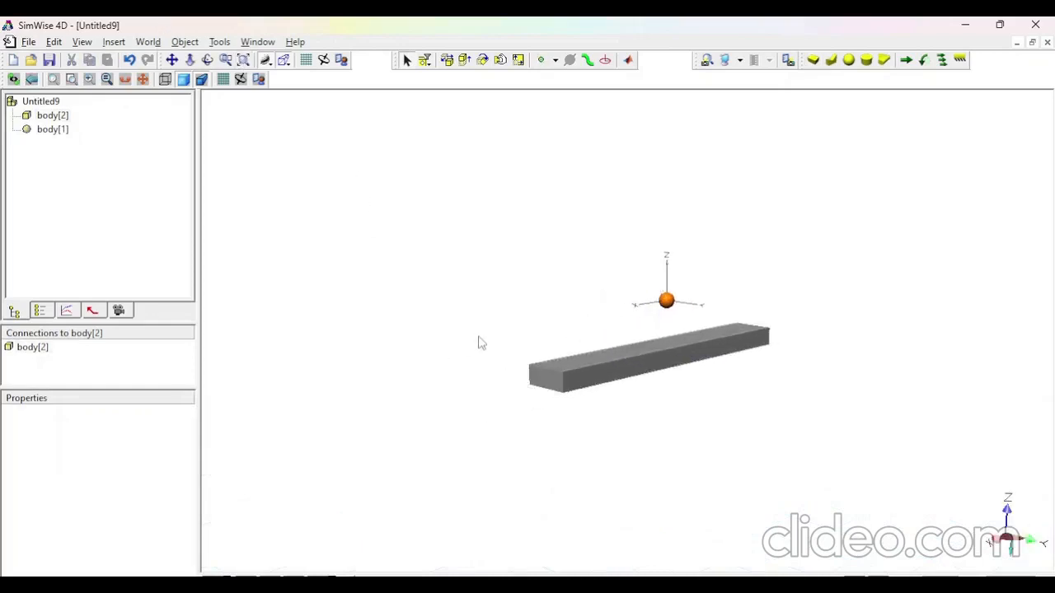
Move the box to the world origin by setting its X, Y and Z positions to 0.
{"action": "double_click", "coordinate": [551, 379]}
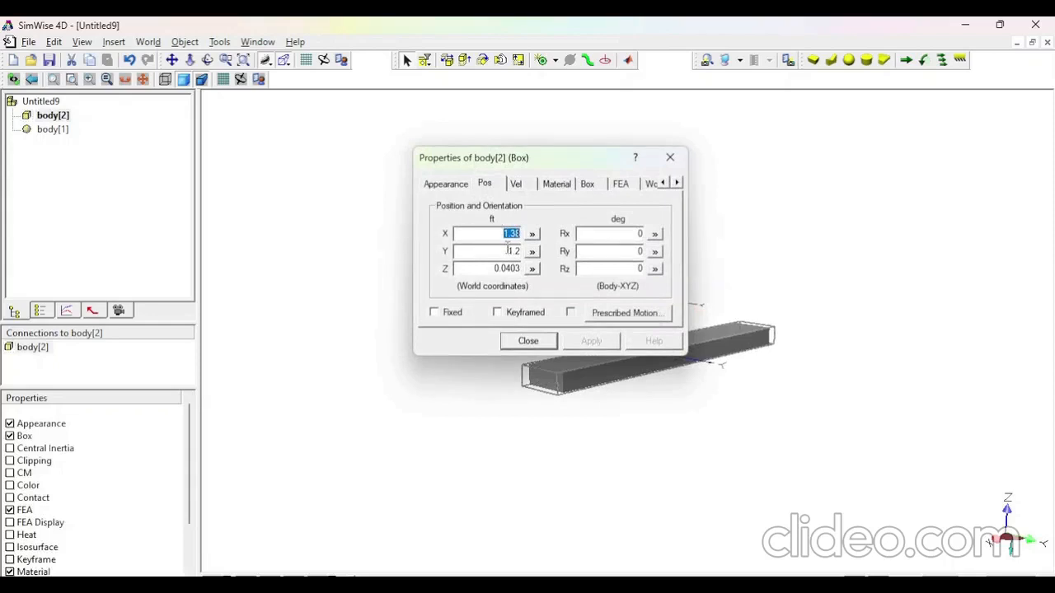
{"action": "type", "text": "0"}
{"action": "key", "text": "Tab"}
{"action": "type", "text": "0"}
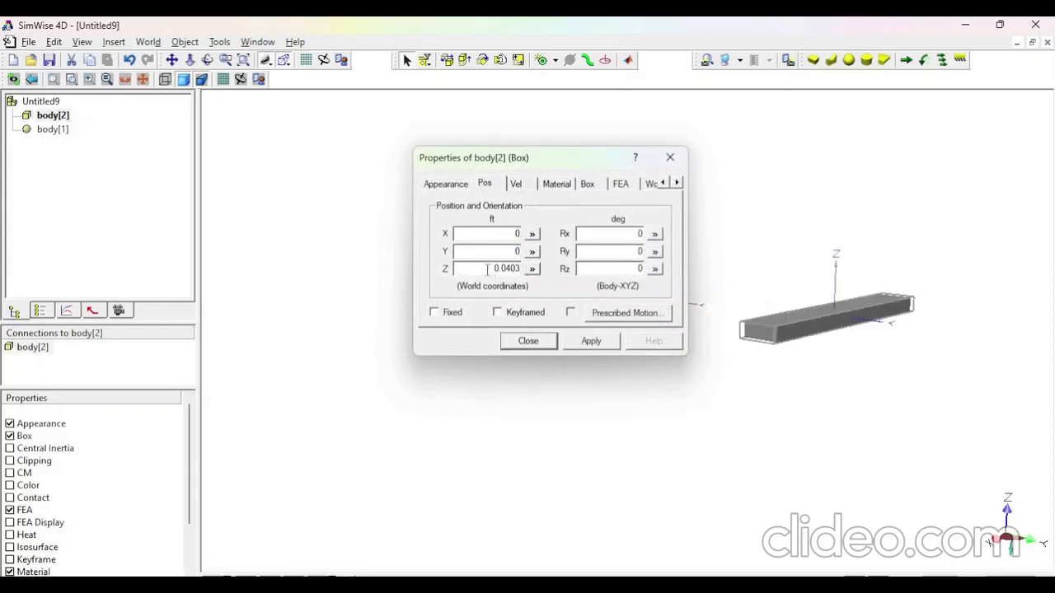
{"action": "key", "text": "Tab"}
{"action": "type", "text": "0"}
{"action": "left_click", "coordinate": [590, 342]}
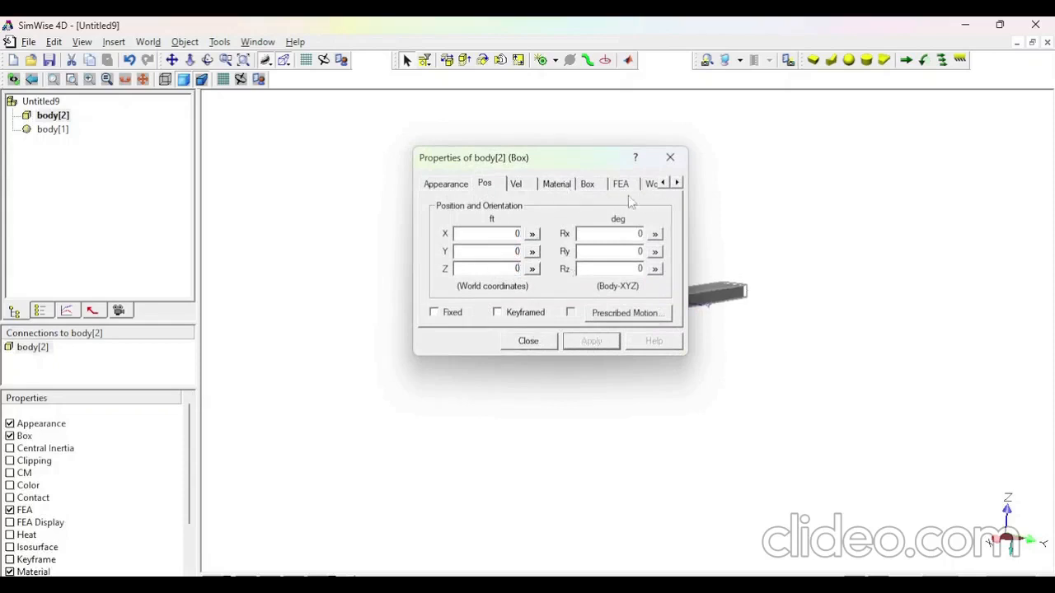
Resize the box to a width of 10 ft, a length of 2 ft and a height of 0.05 ft.
{"action": "left_click", "coordinate": [588, 187]}
{"action": "left_click_drag", "start_coordinate": [581, 167], "coordinate": [403, 151]}
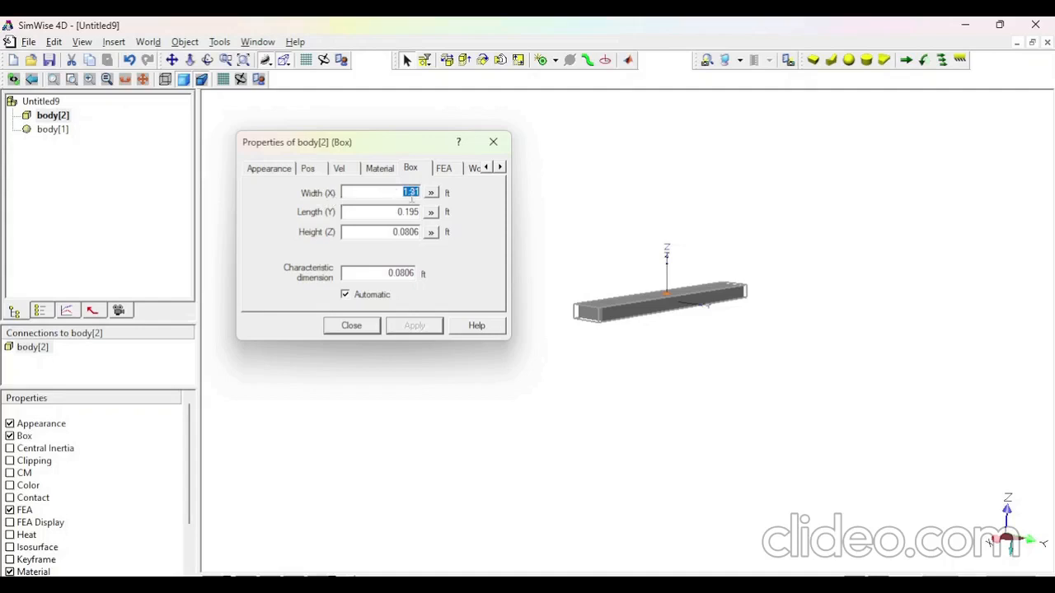
{"action": "type", "text": "10"}
{"action": "key", "text": "Tab"}
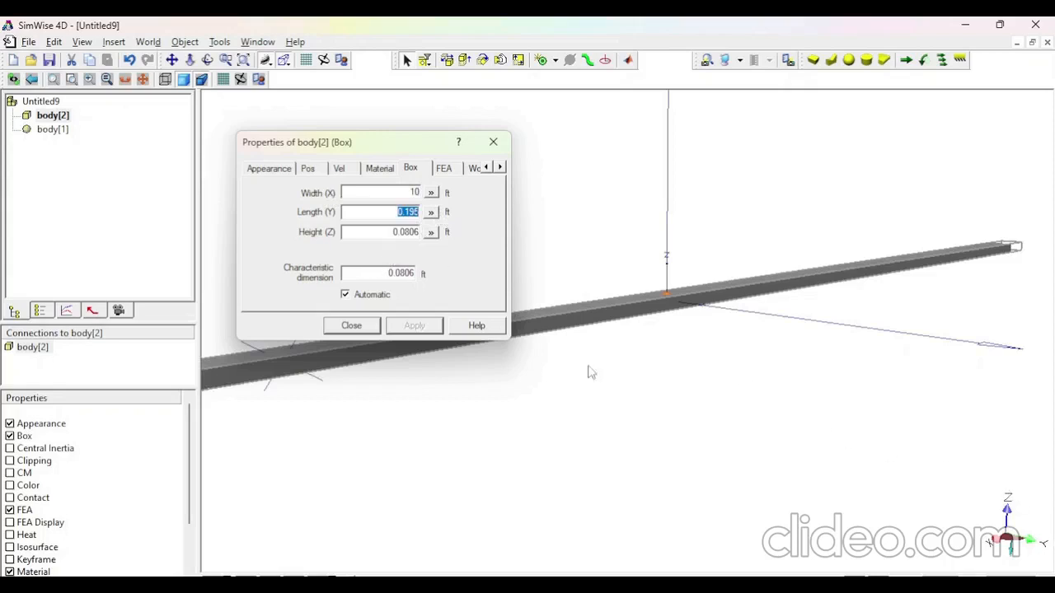
{"action": "type", "text": "2"}
{"action": "key", "text": "Tab"}
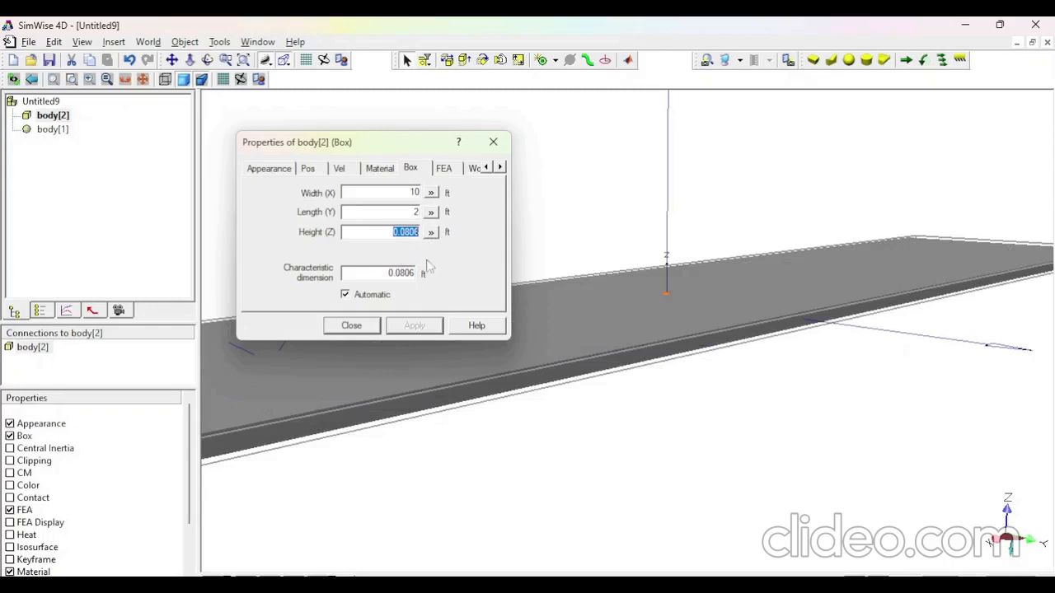
{"action": "left_click", "coordinate": [414, 232]}
{"action": "left_click_drag", "start_coordinate": [405, 232], "coordinate": [437, 236]}
{"action": "type", "text": "5"}
{"action": "left_click", "coordinate": [416, 326]}
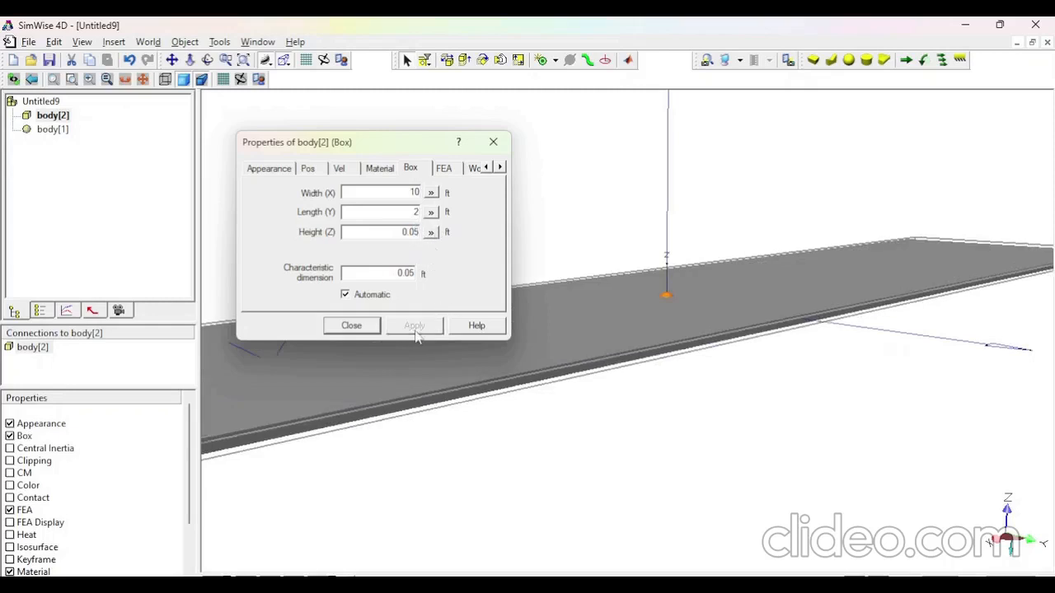
{"action": "left_click", "coordinate": [352, 325]}
{"action": "left_click", "coordinate": [603, 413]}
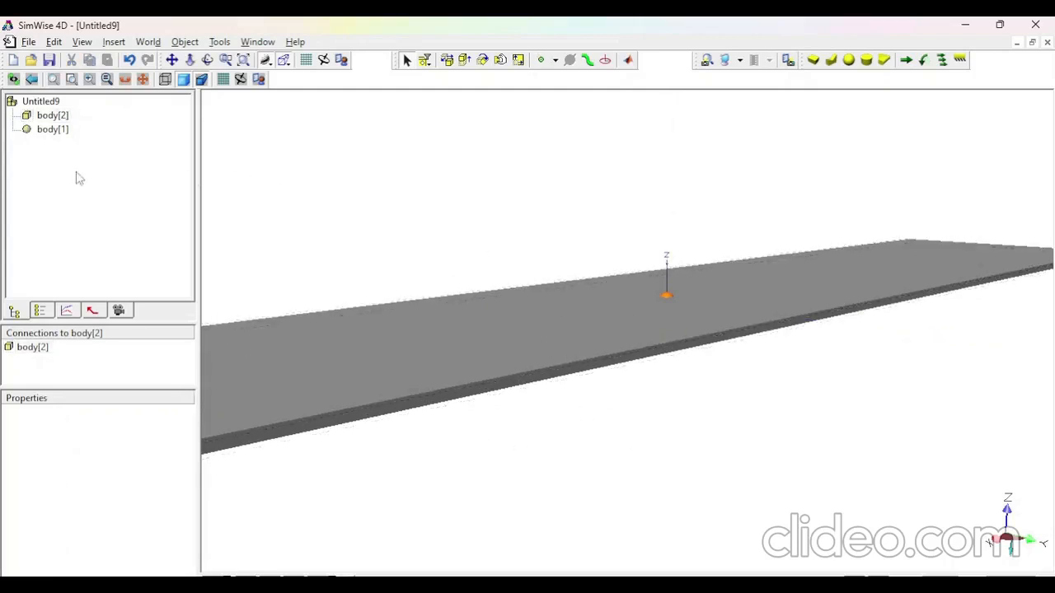
Raise the sphere above the box by setting its Z position to 0.5 ft.
{"action": "double_click", "coordinate": [48, 129]}
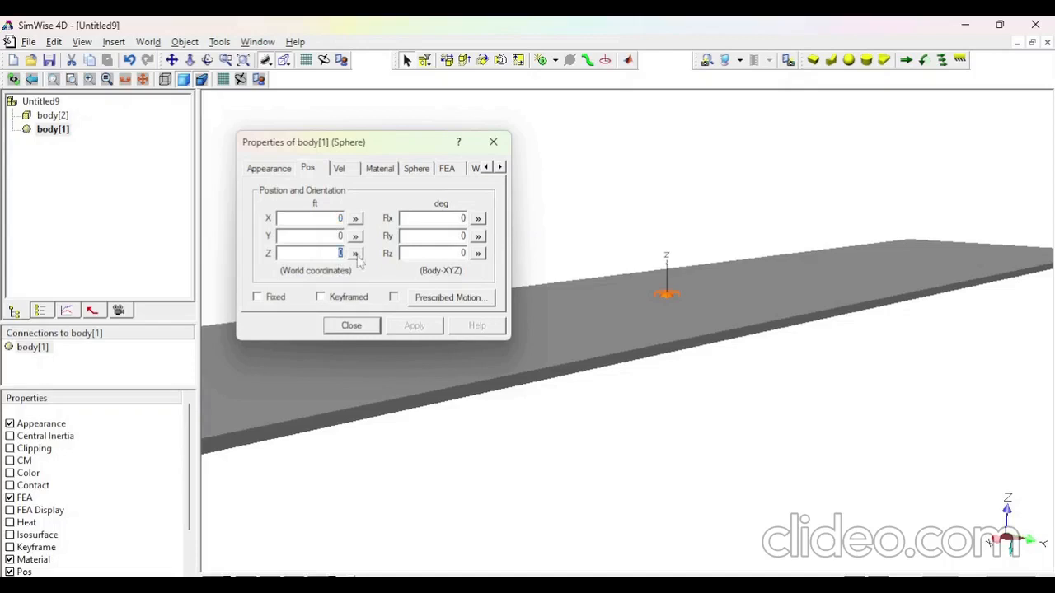
{"action": "key", "text": "BackSpace"}
{"action": "type", "text": ".5"}
{"action": "left_click", "coordinate": [408, 326]}
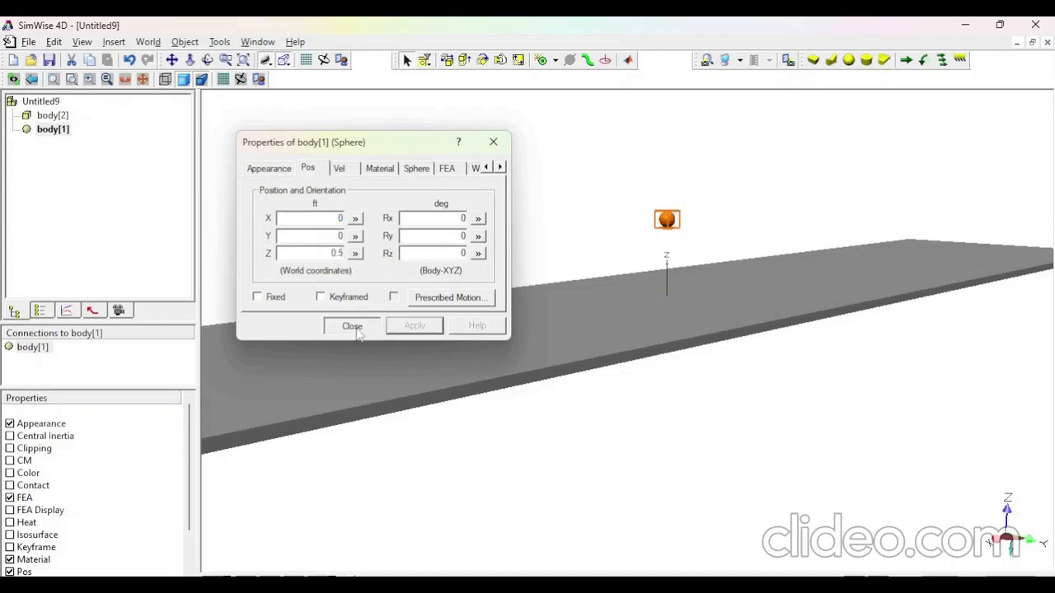
{"action": "left_click", "coordinate": [352, 326]}
{"action": "left_click", "coordinate": [500, 227]}
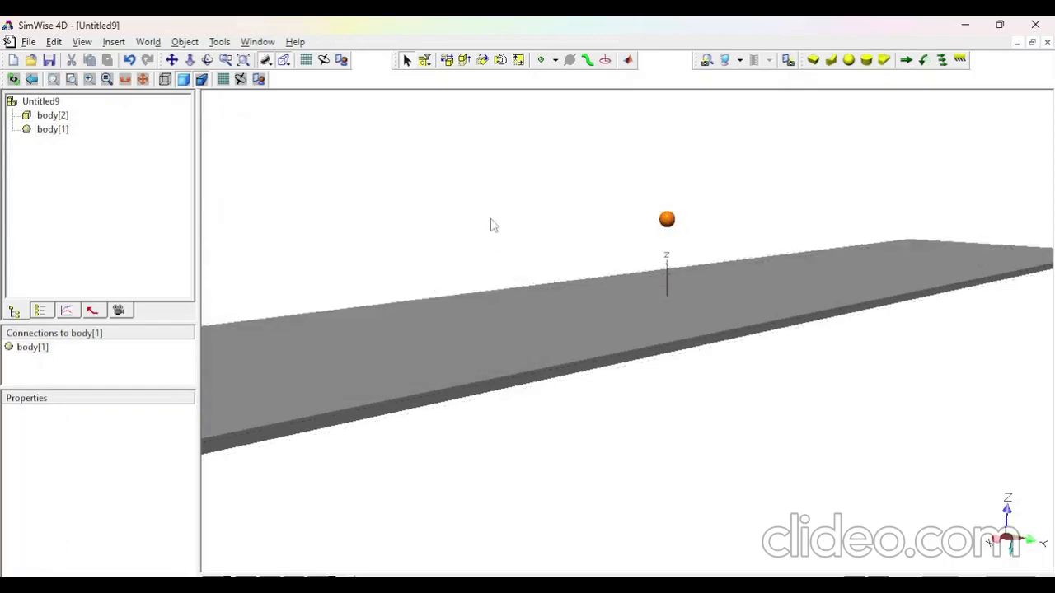
Show the model edge-on along the Y axis in parallel projection, with the area around the sphere enlarged.
{"action": "key", "text": "ctrl+1"}
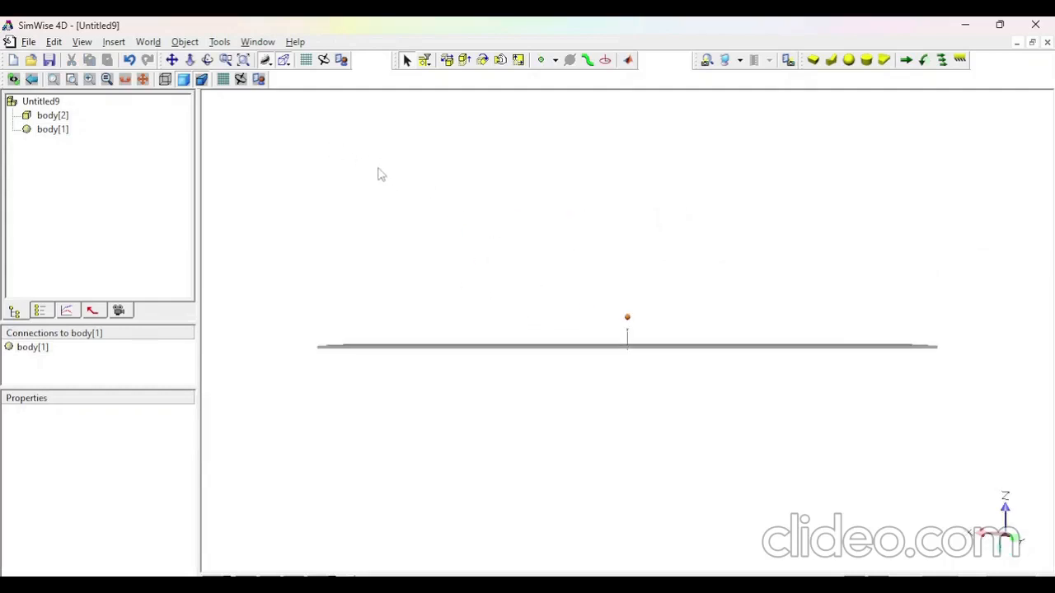
{"action": "left_click", "coordinate": [284, 61]}
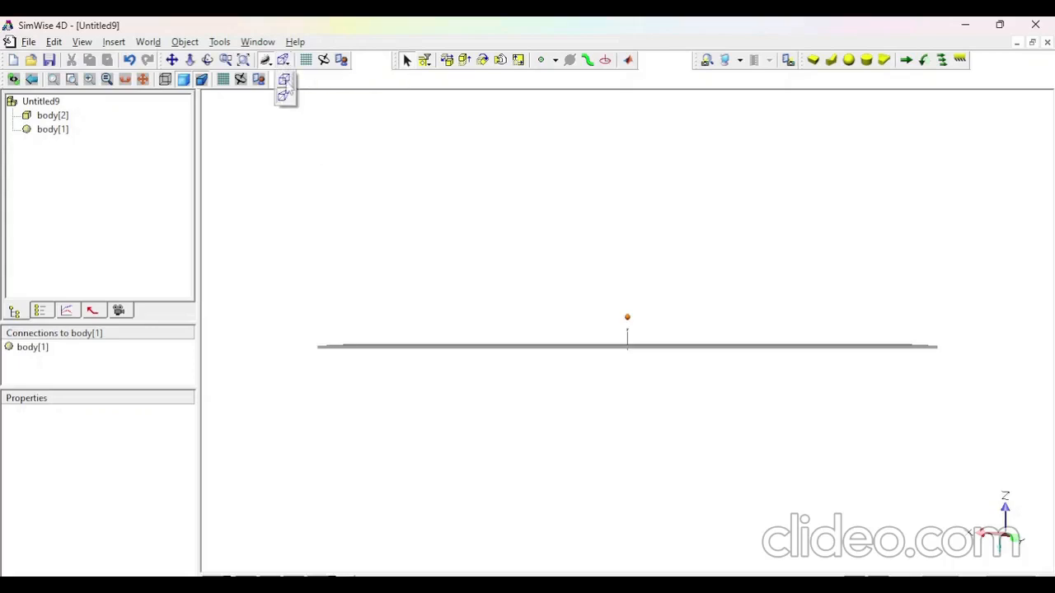
{"action": "left_click", "coordinate": [287, 91]}
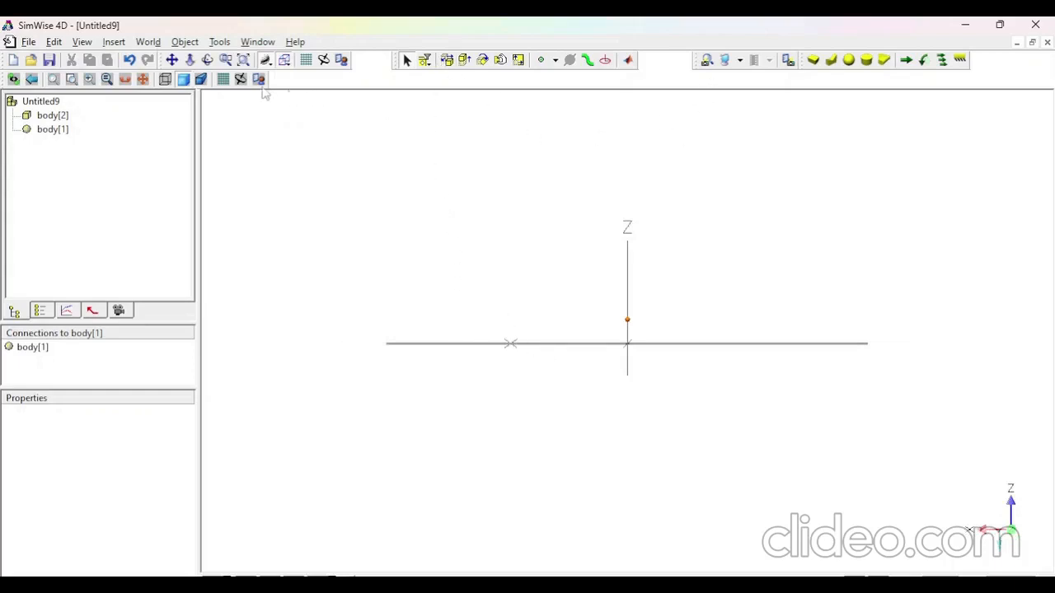
{"action": "left_click", "coordinate": [225, 59]}
{"action": "left_click_drag", "start_coordinate": [608, 307], "coordinate": [729, 364]}
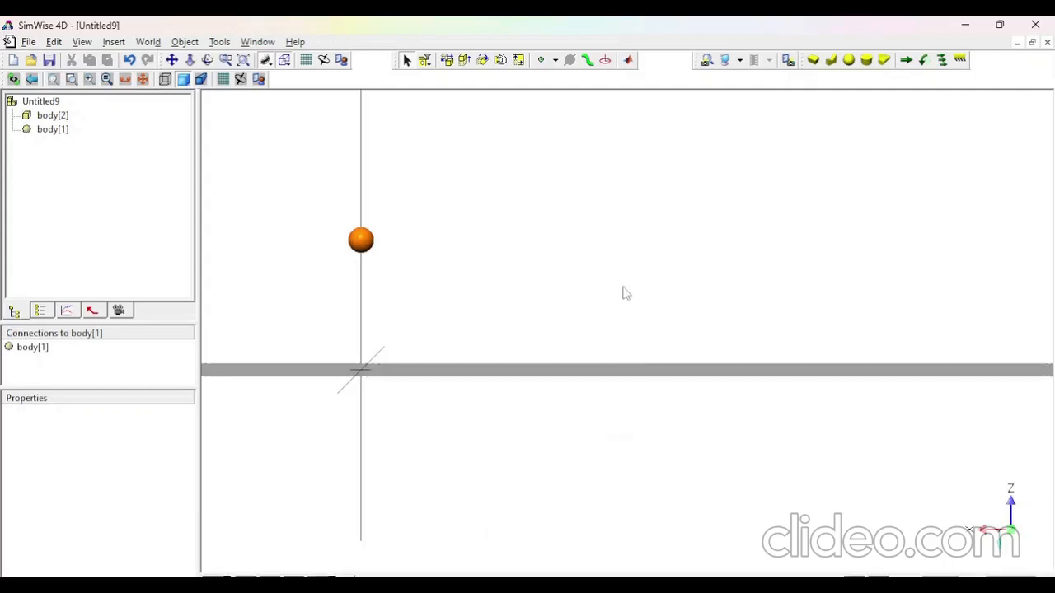
Fix the flat box in place so it stays stationary during the simulation.
{"action": "left_click", "coordinate": [434, 373]}
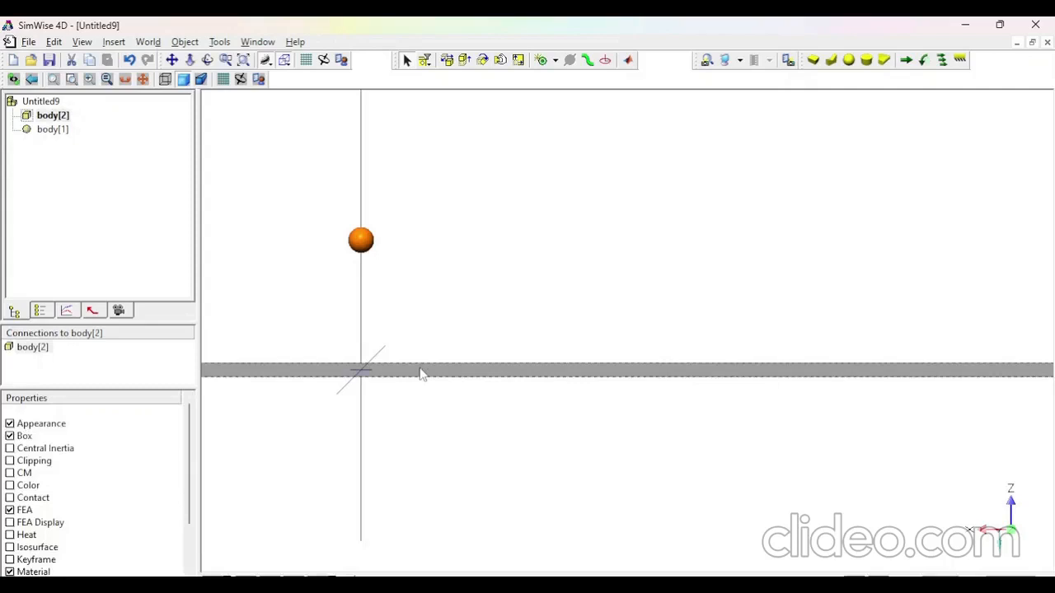
{"action": "right_click", "coordinate": [421, 373]}
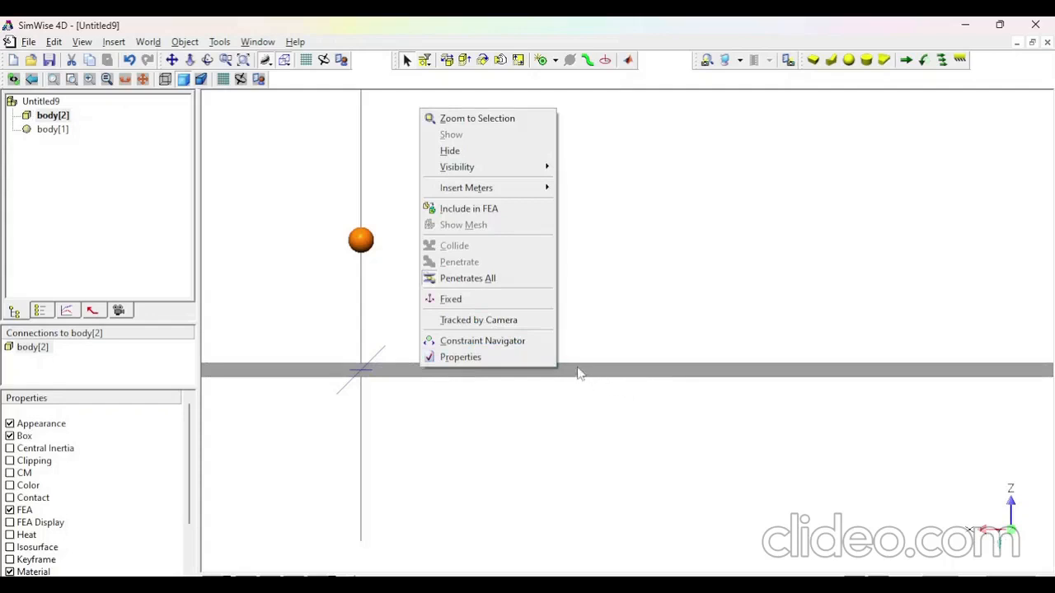
{"action": "left_click", "coordinate": [468, 300]}
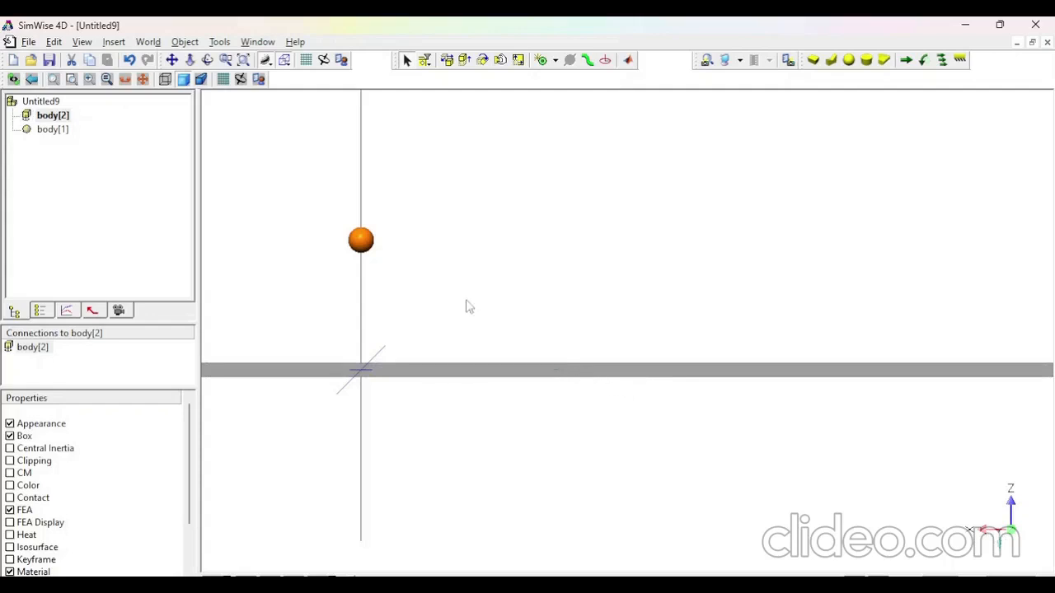
{"action": "left_click", "coordinate": [361, 312]}
Set the sphere's initial velocity to Vx -43.3 ft/sec and Vz -25 ft/sec.
{"action": "left_click", "coordinate": [361, 242]}
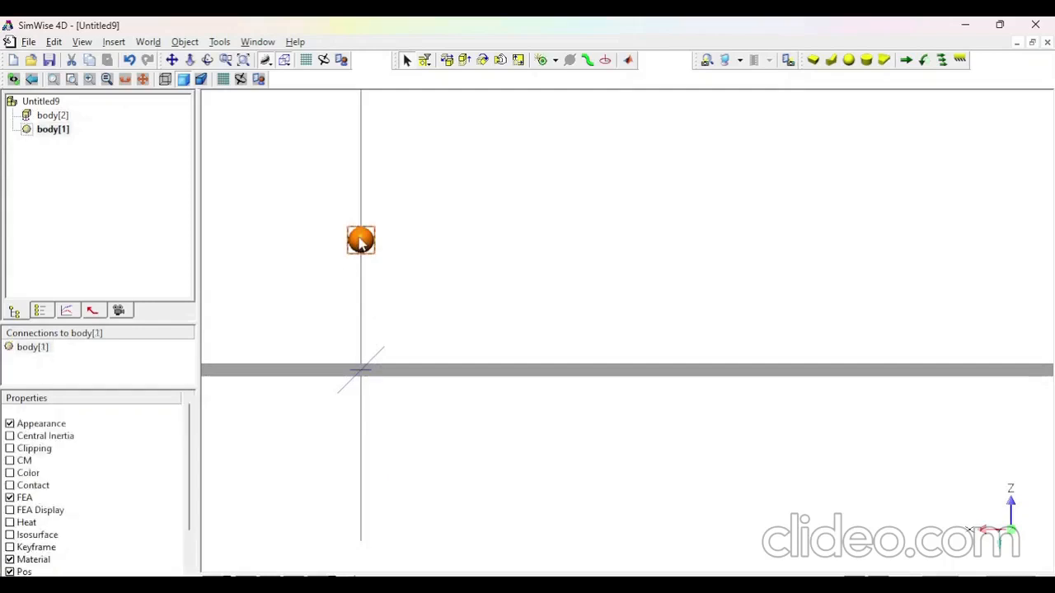
{"action": "double_click", "coordinate": [361, 242]}
{"action": "left_click", "coordinate": [341, 169]}
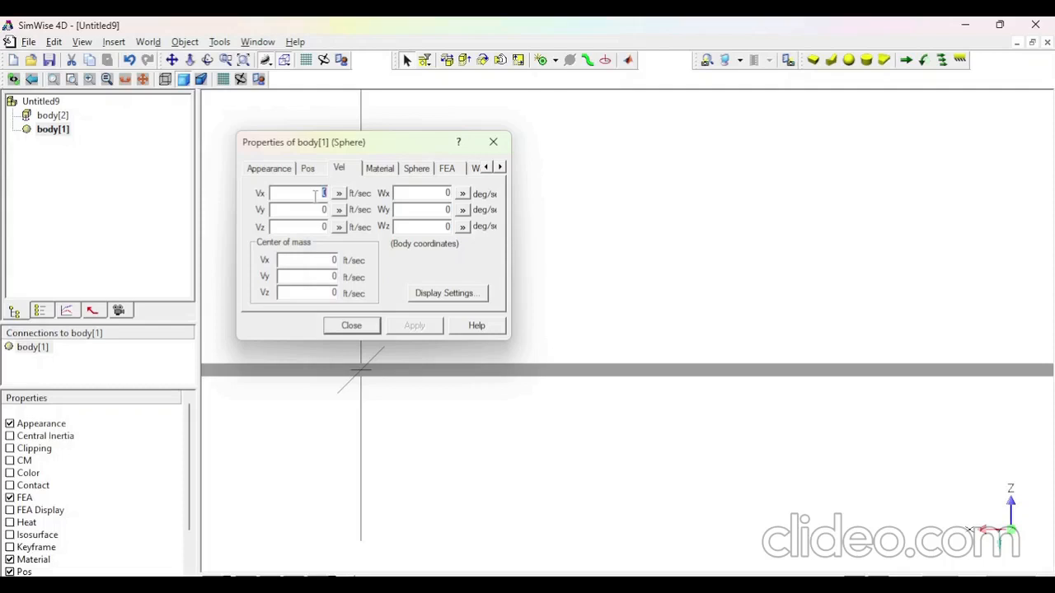
{"action": "key", "text": "BackSpace"}
{"action": "double_click", "coordinate": [317, 227]}
{"action": "key", "text": "BackSpace"}
{"action": "left_click", "coordinate": [403, 327]}
{"action": "left_click", "coordinate": [371, 333]}
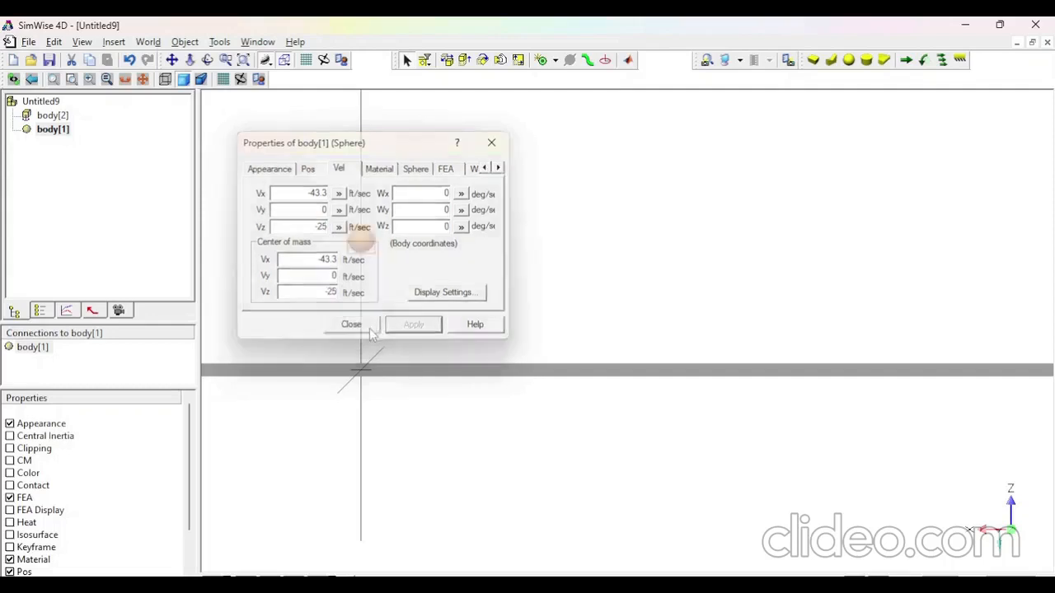
{"action": "left_click", "coordinate": [448, 256]}
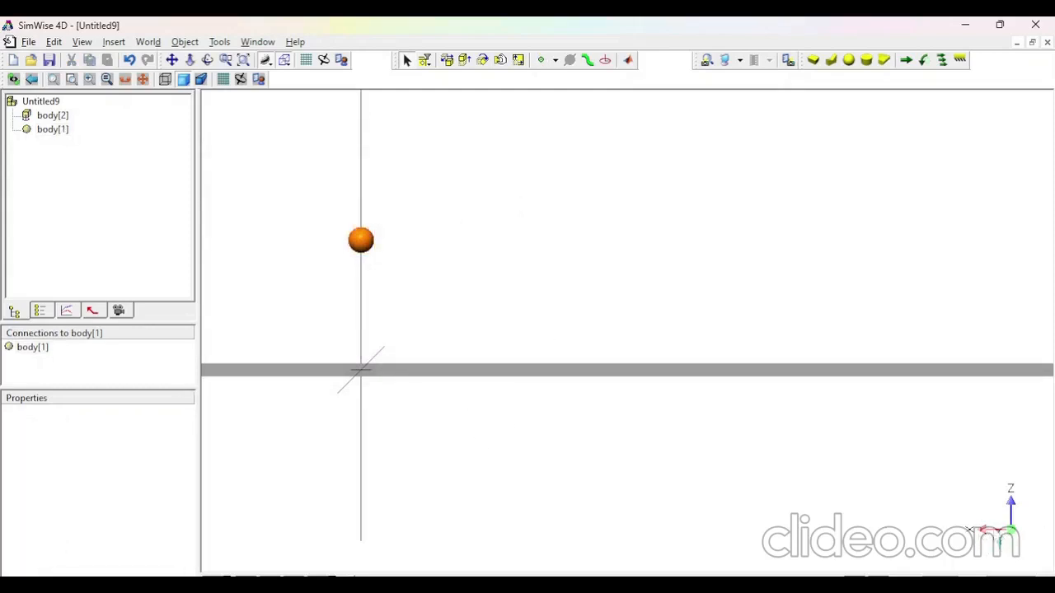
Turn gravity off in the simulation settings.
{"action": "left_click", "coordinate": [240, 79]}
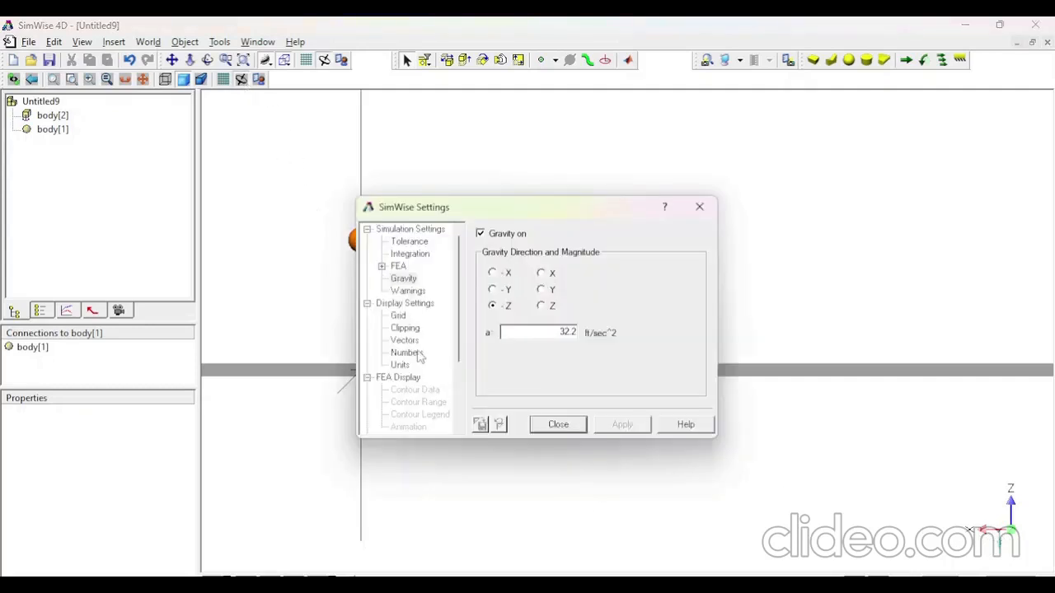
{"action": "left_click", "coordinate": [404, 279]}
{"action": "left_click", "coordinate": [481, 235]}
{"action": "left_click", "coordinate": [558, 424]}
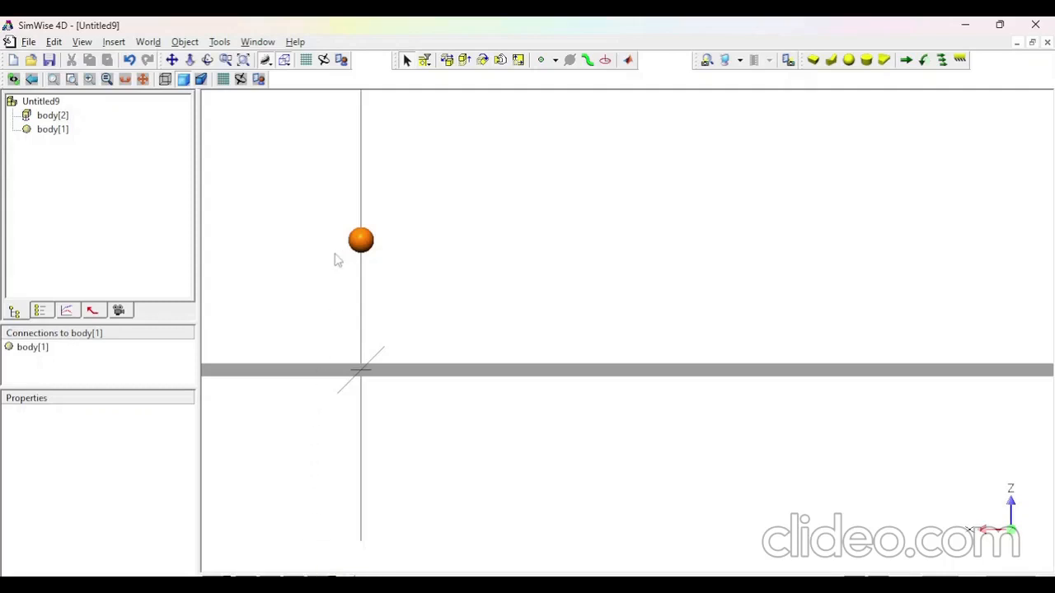
Make the sphere and the box collide with each other and run the simulation.
{"action": "left_click", "coordinate": [364, 244]}
{"action": "left_click", "coordinate": [424, 370], "text": "shift"}
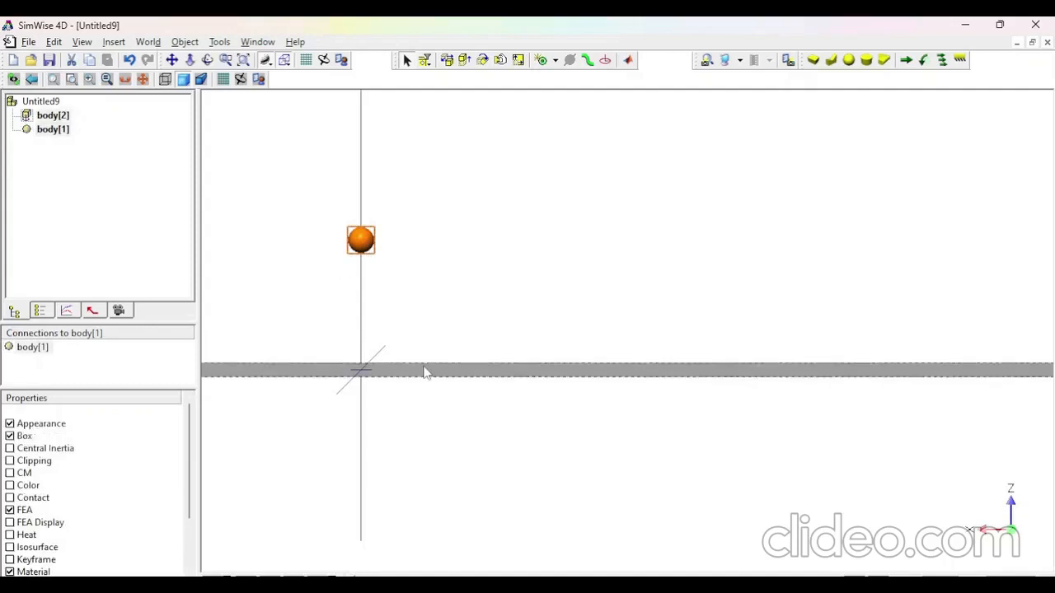
{"action": "right_click", "coordinate": [366, 241]}
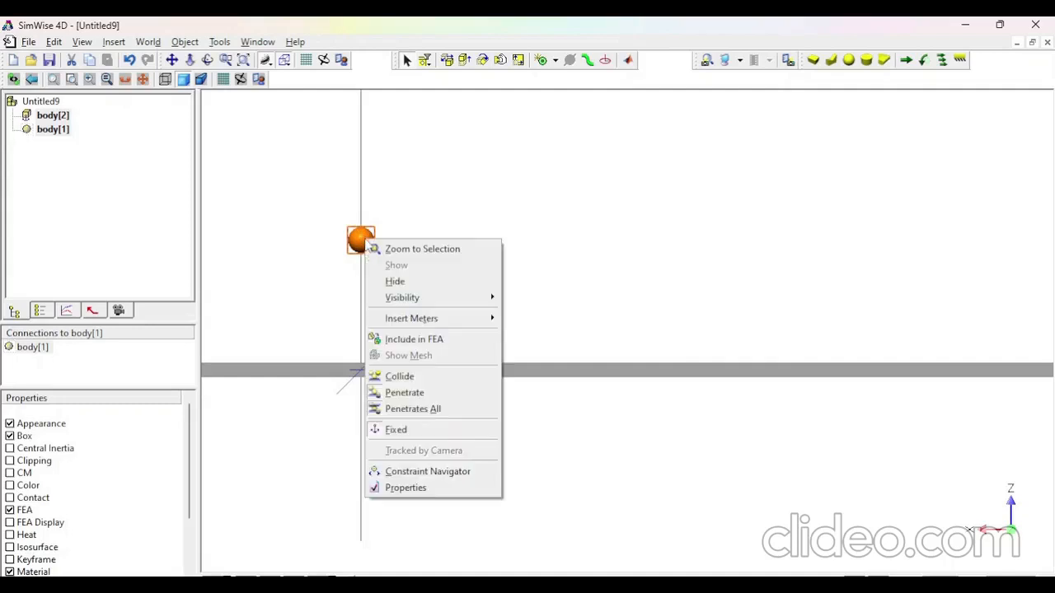
{"action": "left_click", "coordinate": [435, 383]}
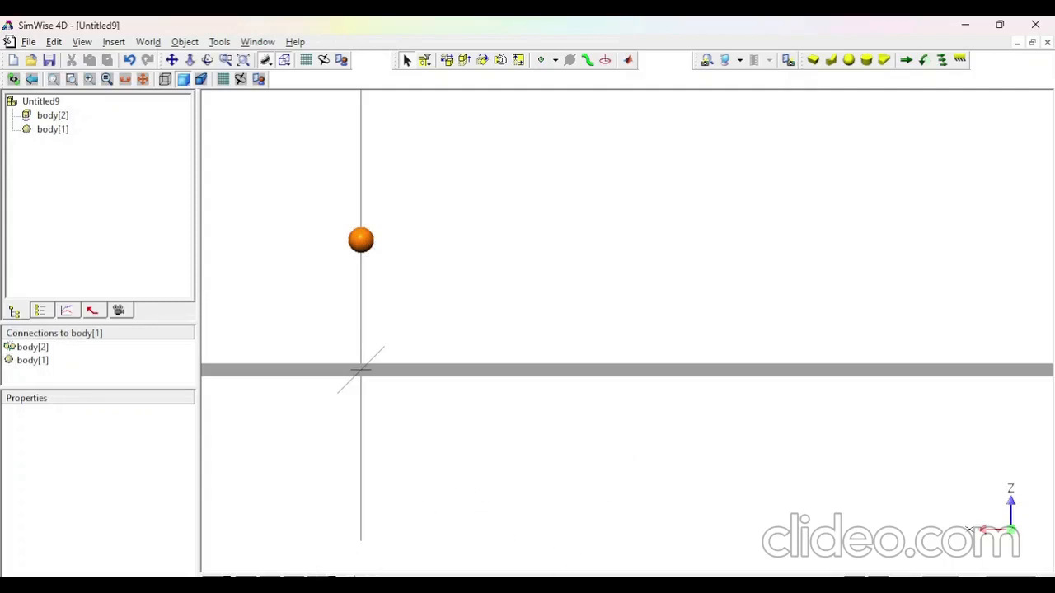
{"action": "left_click", "coordinate": [332, 576]}
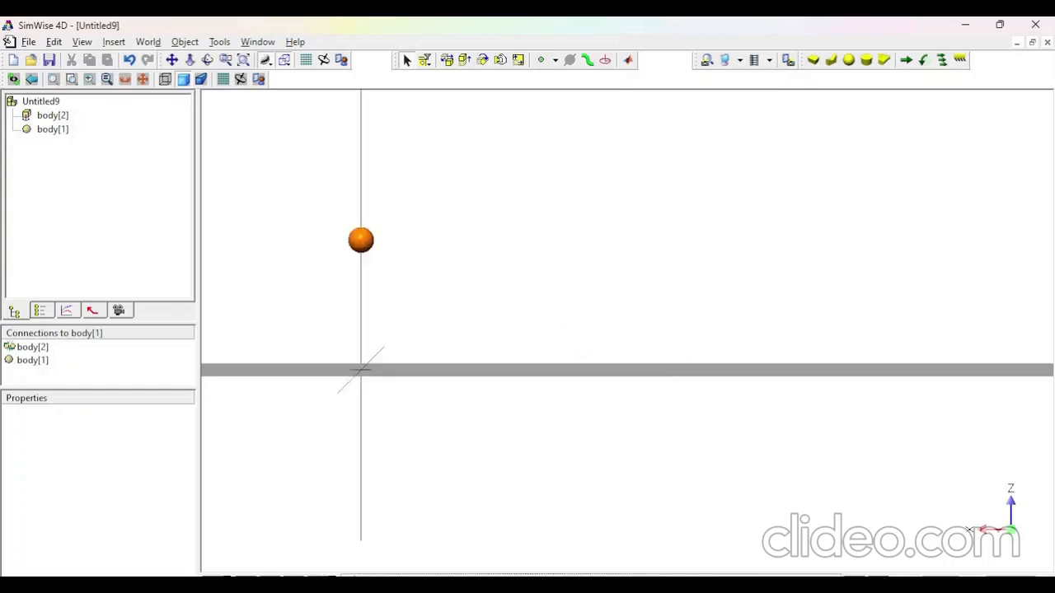
Set the animation frame time to 0.0002 sec in the integration settings, then run the simulation and rewind it.
{"action": "left_click", "coordinate": [324, 59]}
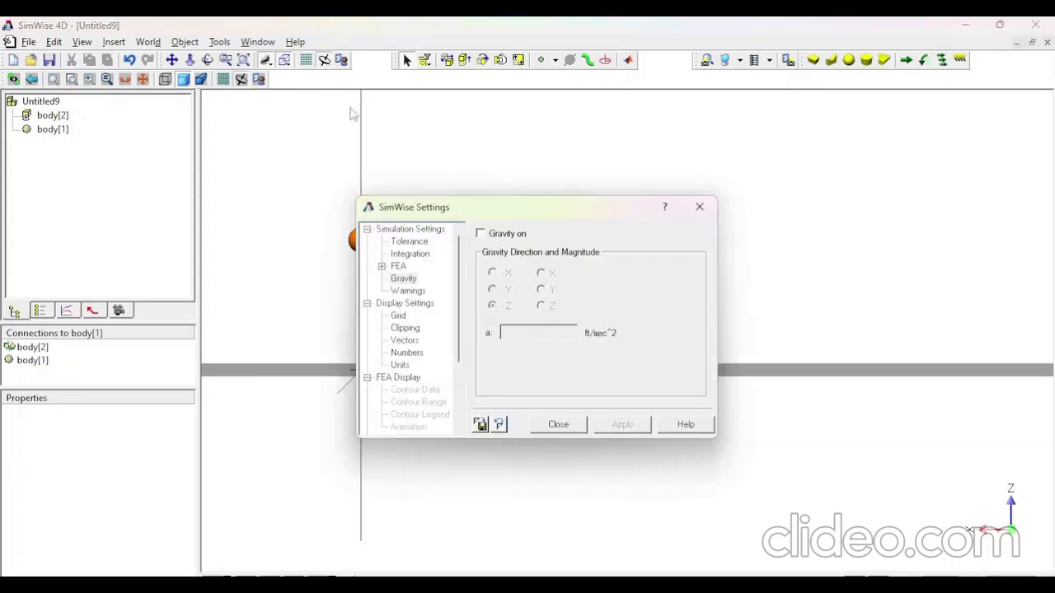
{"action": "left_click", "coordinate": [411, 231]}
{"action": "left_click", "coordinate": [412, 255]}
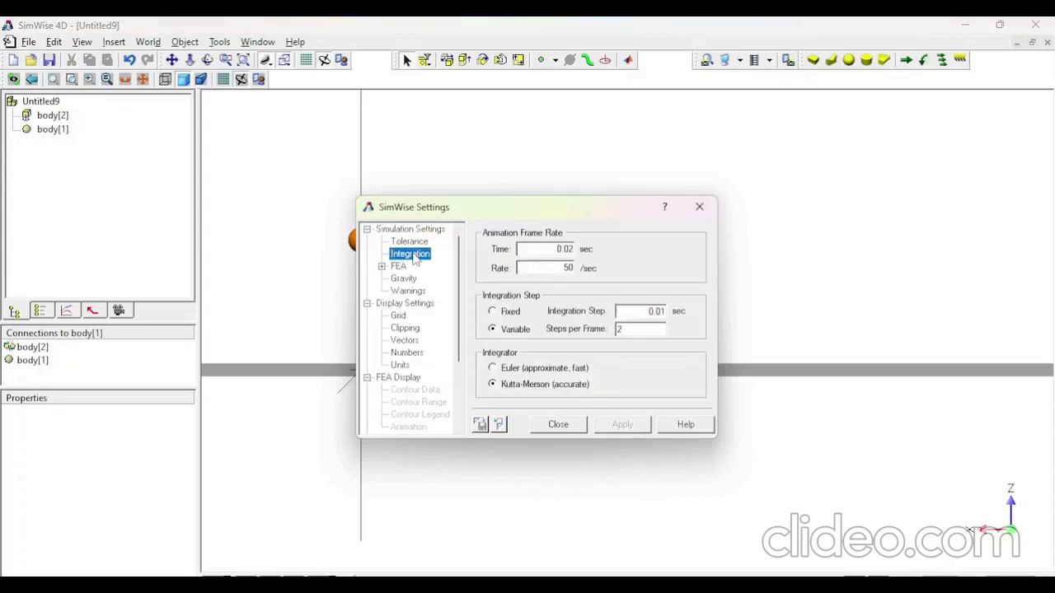
{"action": "left_click", "coordinate": [568, 249]}
{"action": "type", "text": "00"}
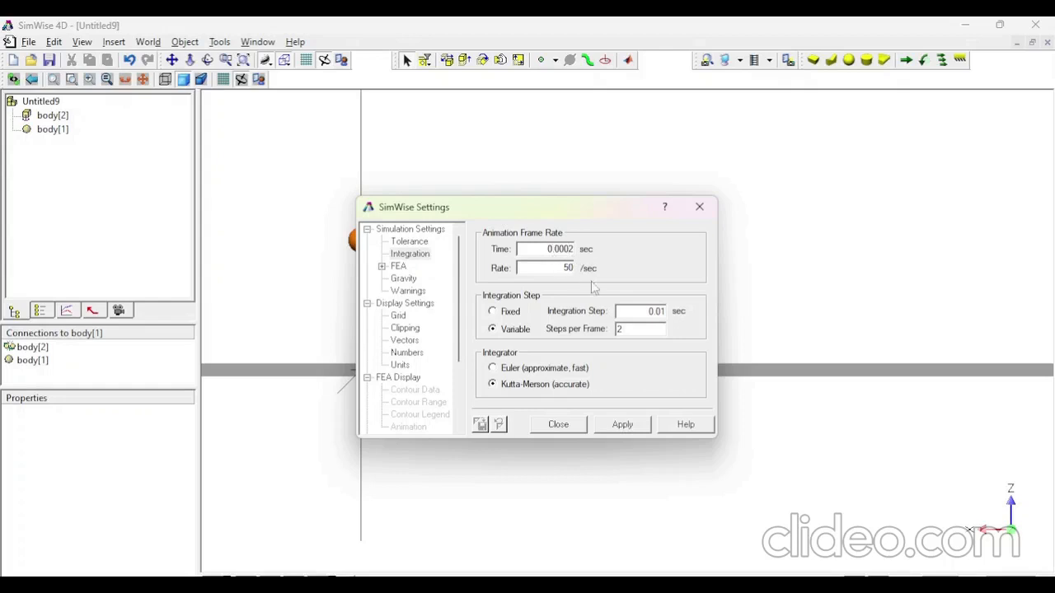
{"action": "left_click", "coordinate": [622, 424]}
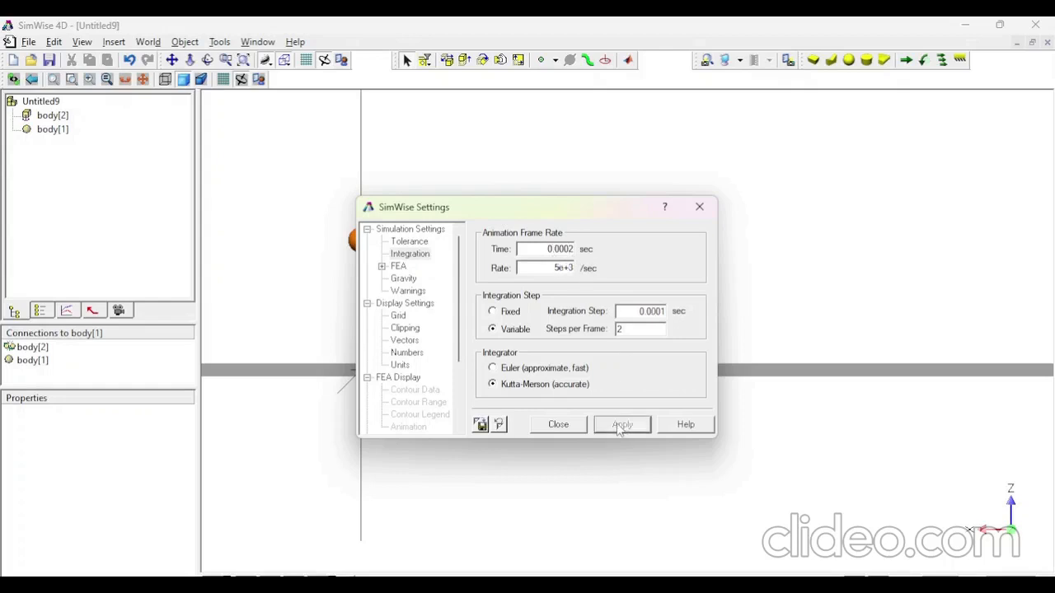
{"action": "left_click", "coordinate": [559, 424]}
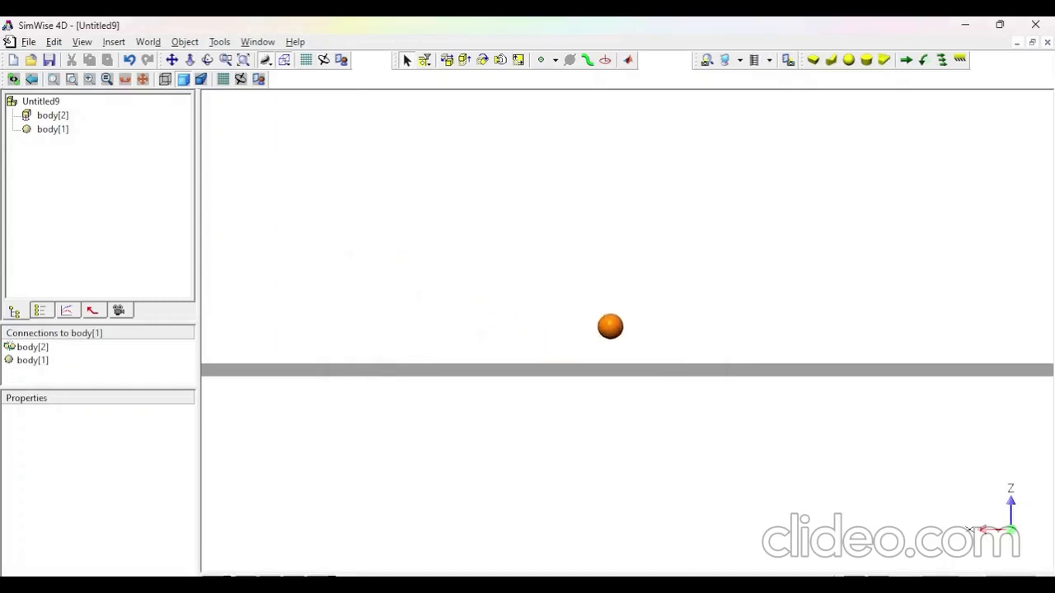
{"action": "left_click", "coordinate": [245, 580]}
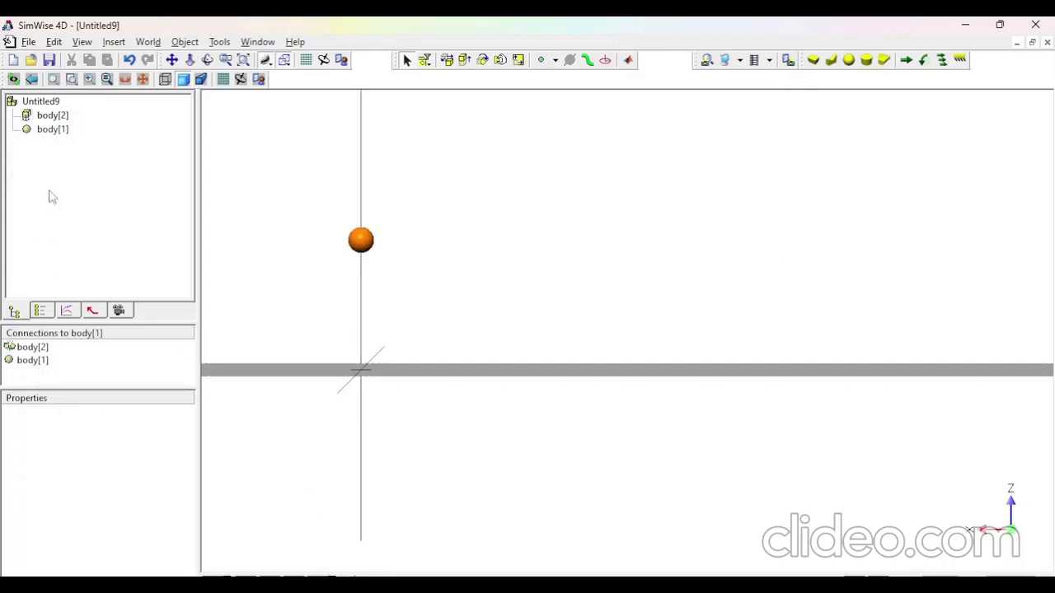
Insert a velocity meter for the sphere and enlarge the meter window.
{"action": "left_click", "coordinate": [29, 131]}
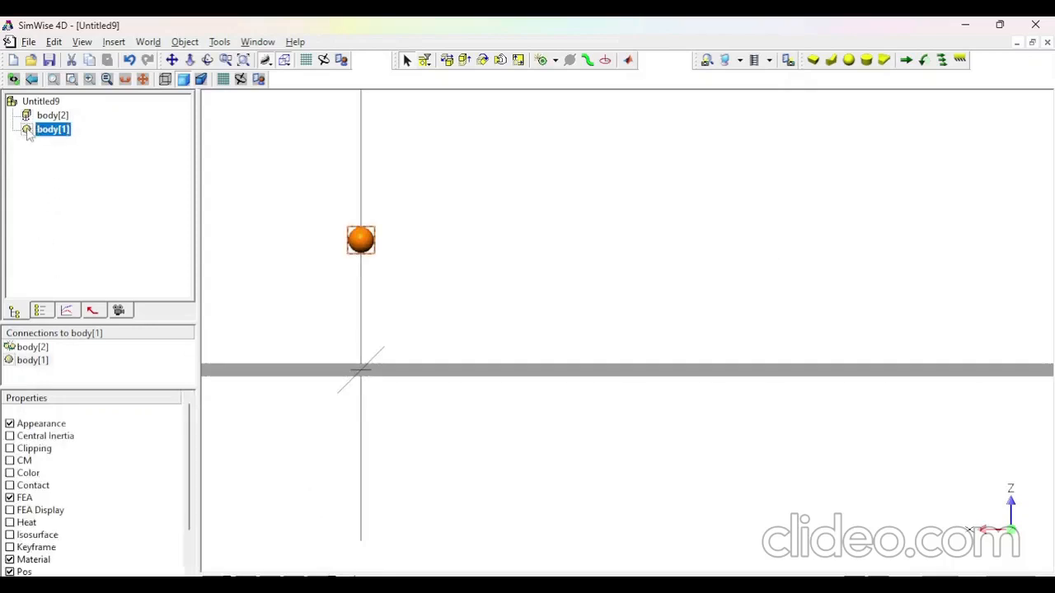
{"action": "right_click", "coordinate": [27, 131]}
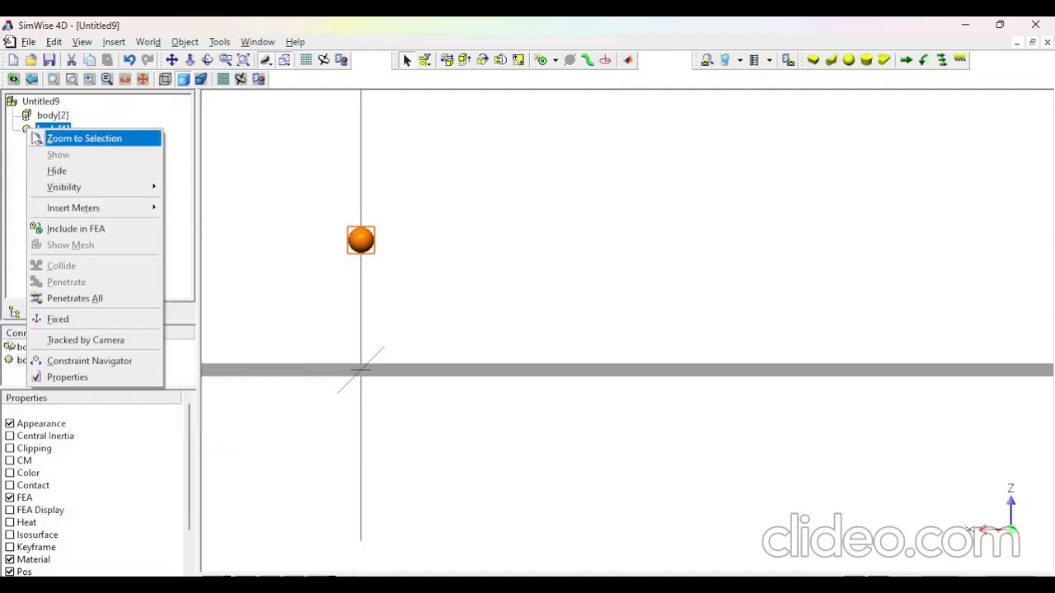
{"action": "left_click", "coordinate": [16, 160]}
{"action": "left_click", "coordinate": [37, 134]}
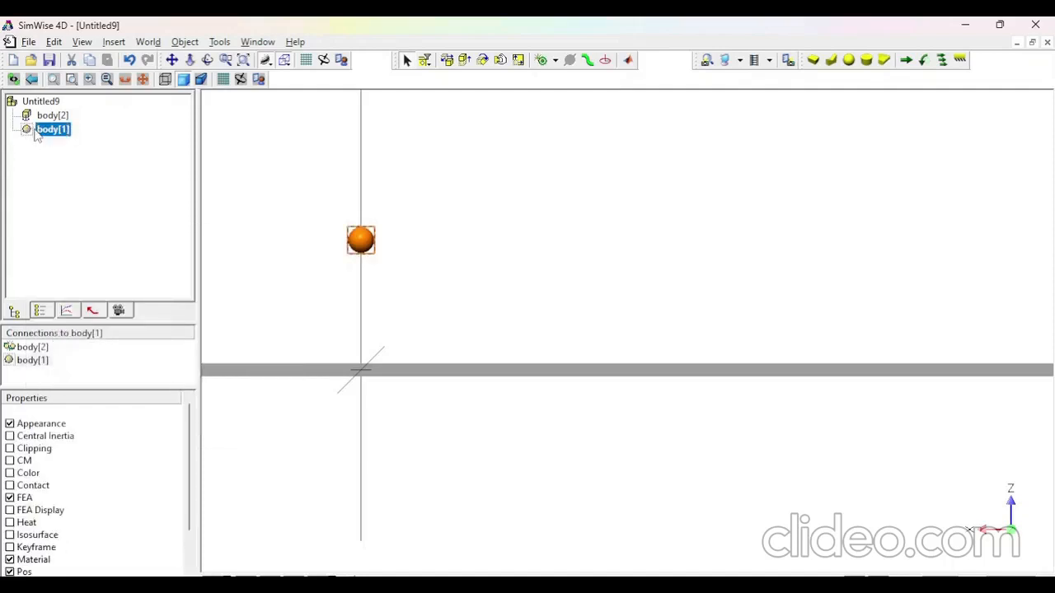
{"action": "right_click", "coordinate": [36, 133]}
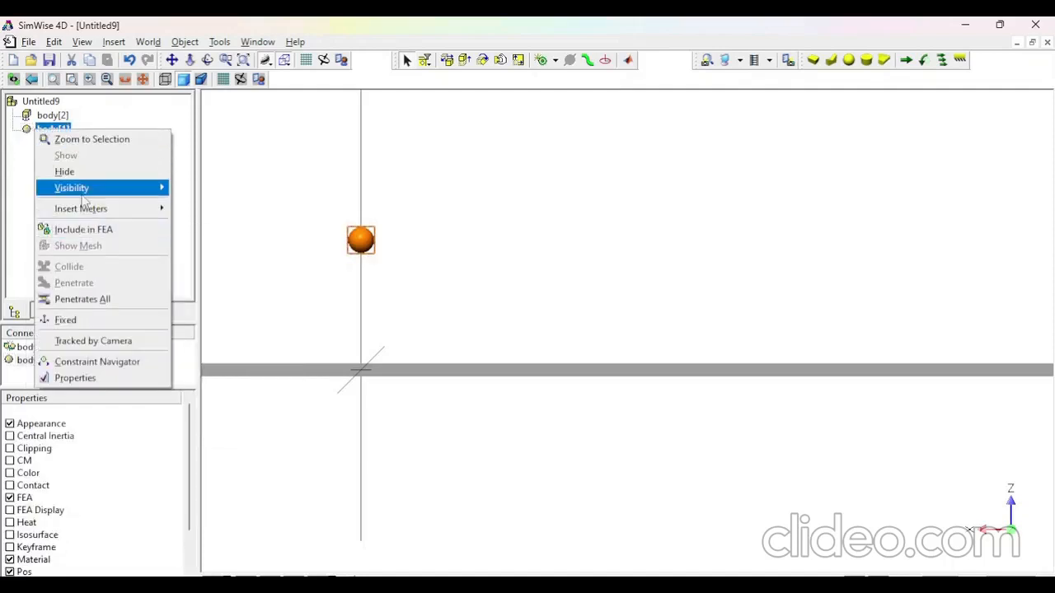
{"action": "mouse_move", "coordinate": [97, 213]}
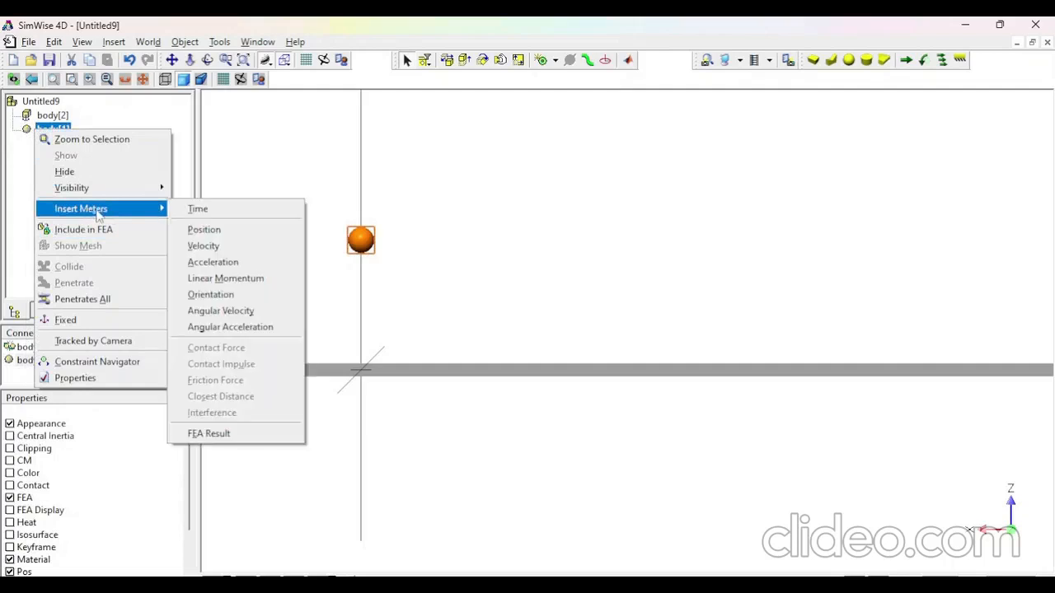
{"action": "left_click", "coordinate": [198, 246]}
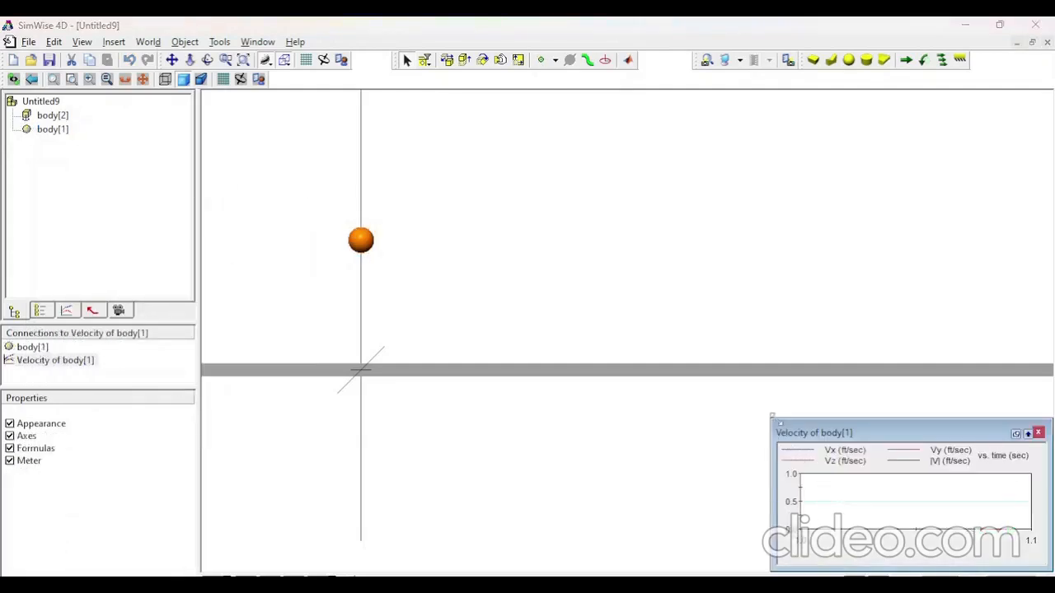
{"action": "left_click_drag", "start_coordinate": [771, 421], "coordinate": [670, 367]}
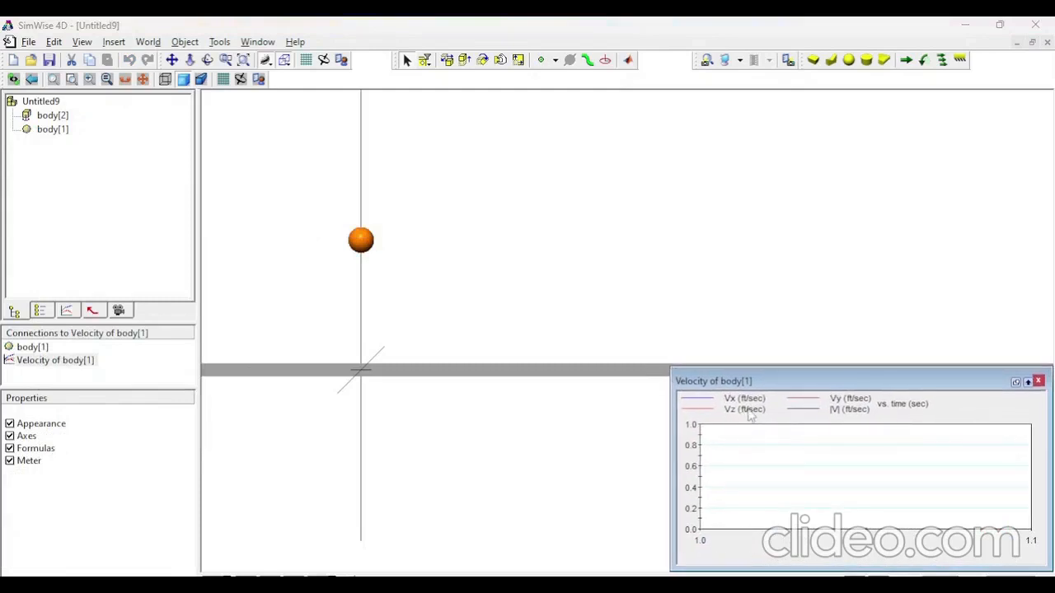
Switch the sphere's velocity meter from a graph to a digital display.
{"action": "mouse_move", "coordinate": [828, 437]}
{"action": "right_click", "coordinate": [746, 437]}
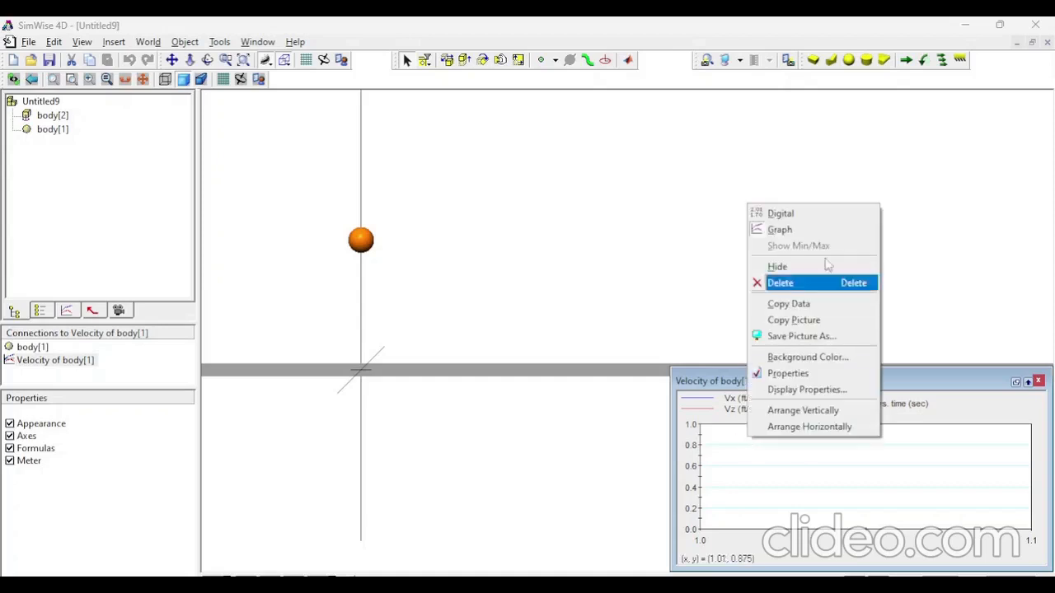
{"action": "left_click", "coordinate": [816, 216]}
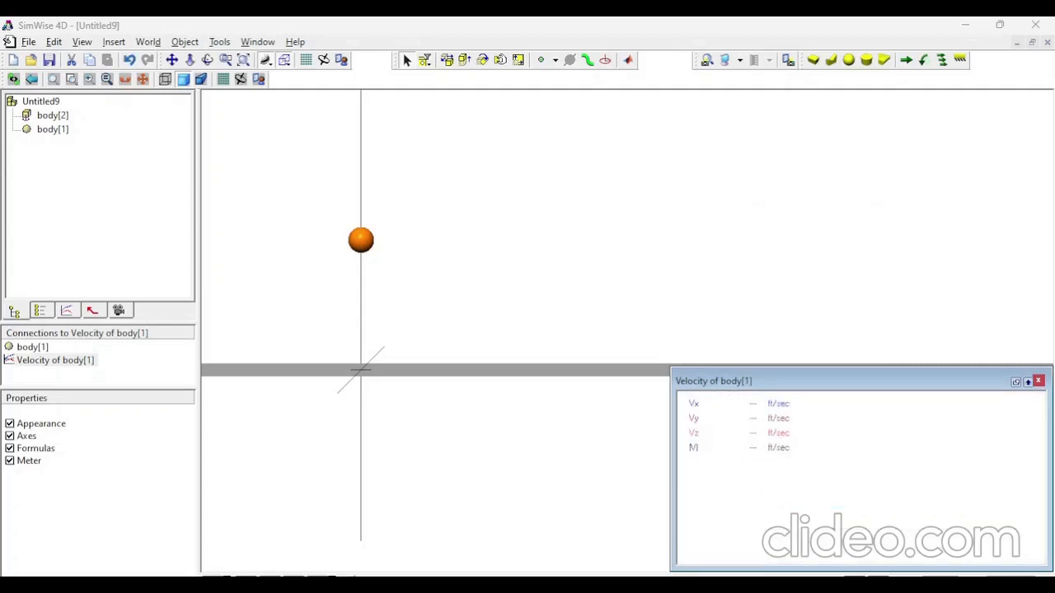
Run the simulation to compare the sphere's velocity components before and after the impact, and return to the first frame.
{"action": "left_click", "coordinate": [320, 582]}
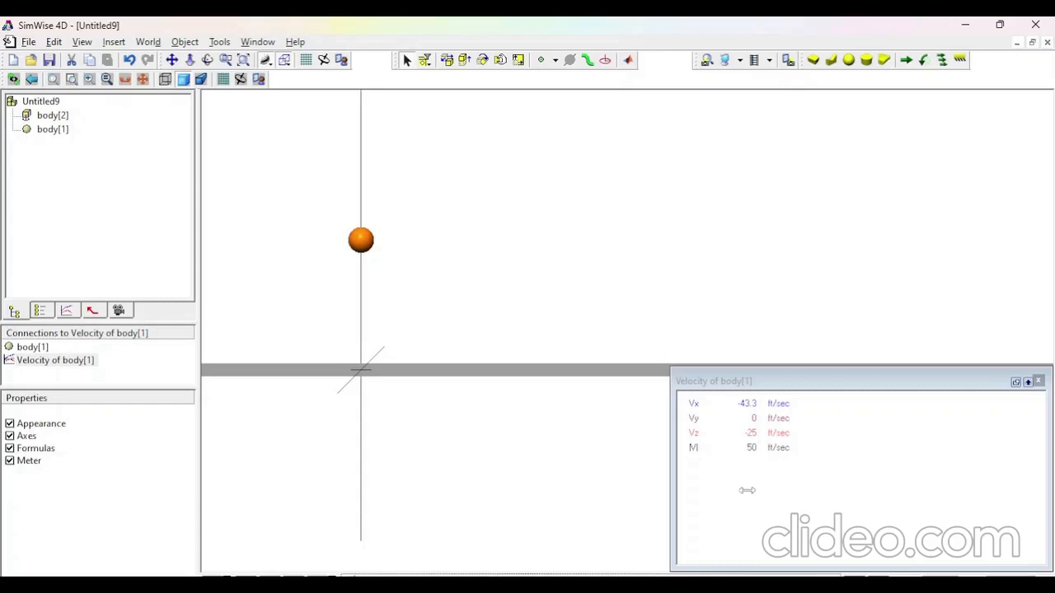
{"action": "left_click", "coordinate": [786, 368]}
{"action": "left_click", "coordinate": [787, 392]}
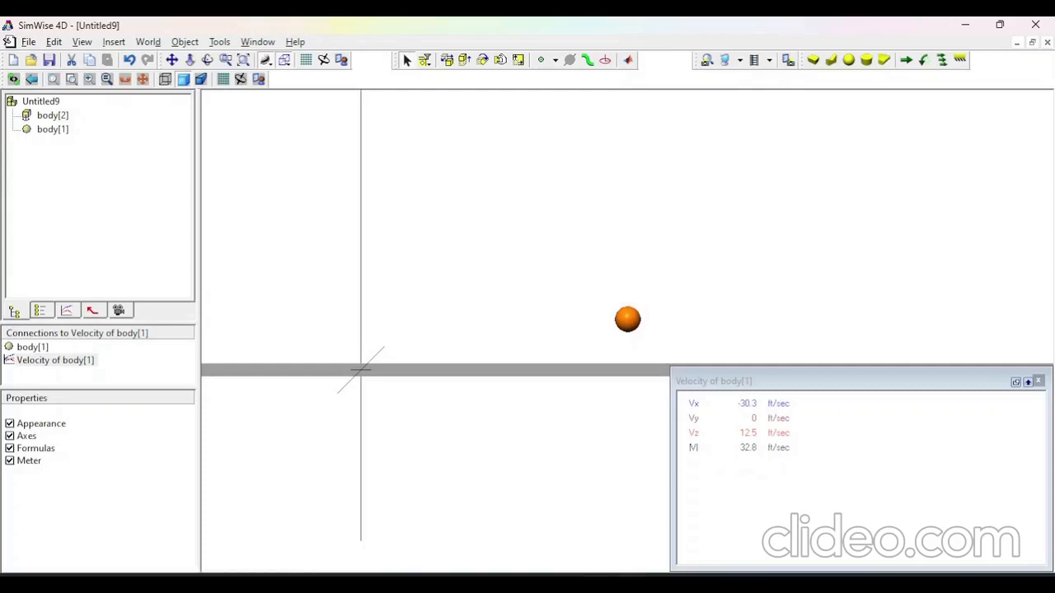
{"action": "left_click_drag", "start_coordinate": [639, 581], "coordinate": [345, 581]}
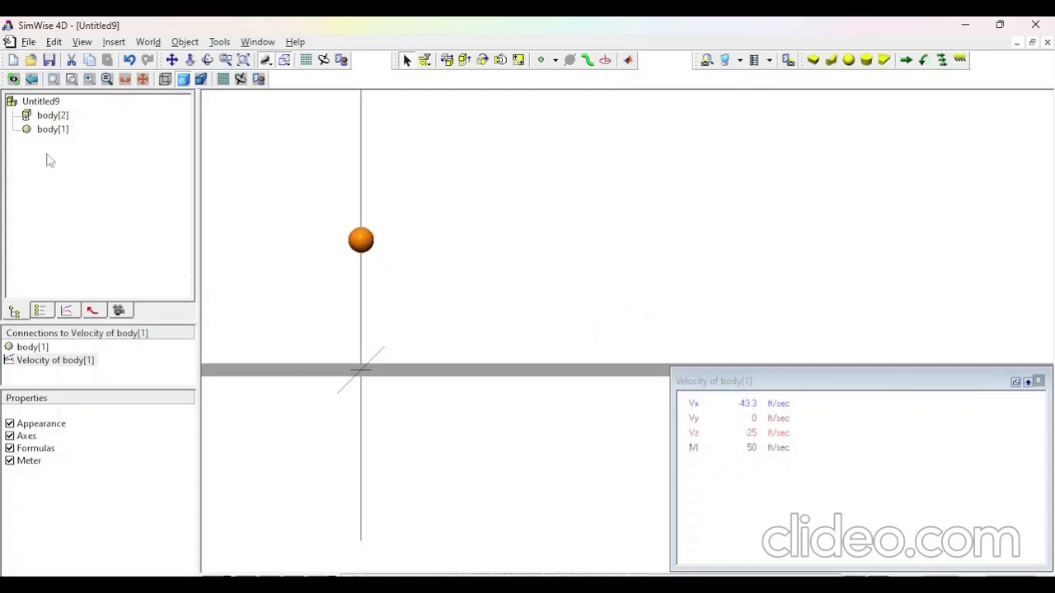
Set the coefficient of friction to 0 for both the box and the sphere.
{"action": "left_click", "coordinate": [51, 129]}
{"action": "left_click", "coordinate": [53, 115]}
{"action": "left_click", "coordinate": [49, 129]}
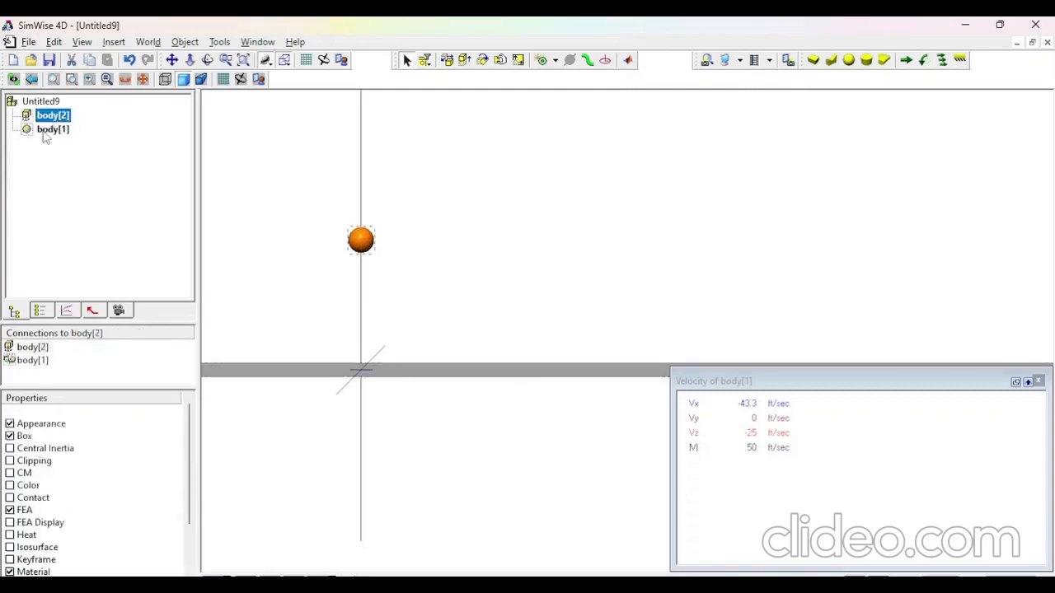
{"action": "left_click", "coordinate": [45, 132], "text": "ctrl"}
{"action": "right_click", "coordinate": [45, 132]}
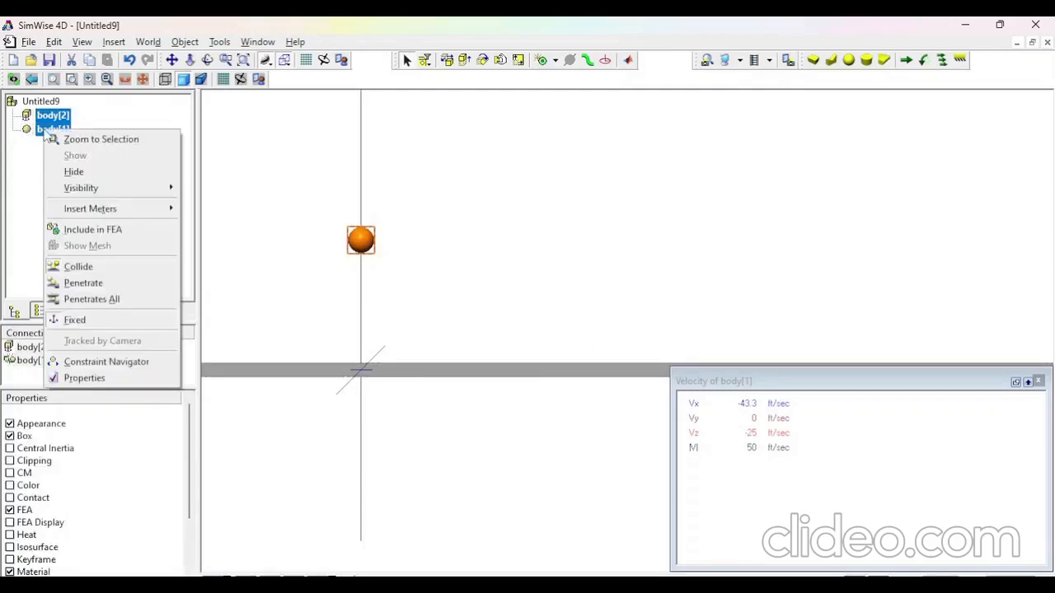
{"action": "left_click", "coordinate": [84, 377]}
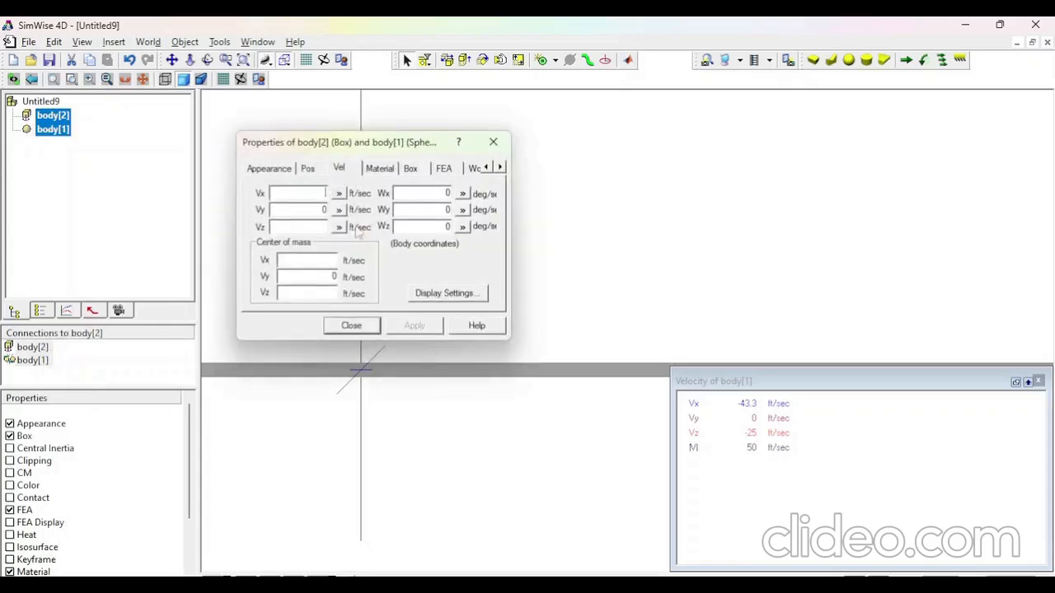
{"action": "left_click", "coordinate": [380, 169]}
{"action": "double_click", "coordinate": [380, 276]}
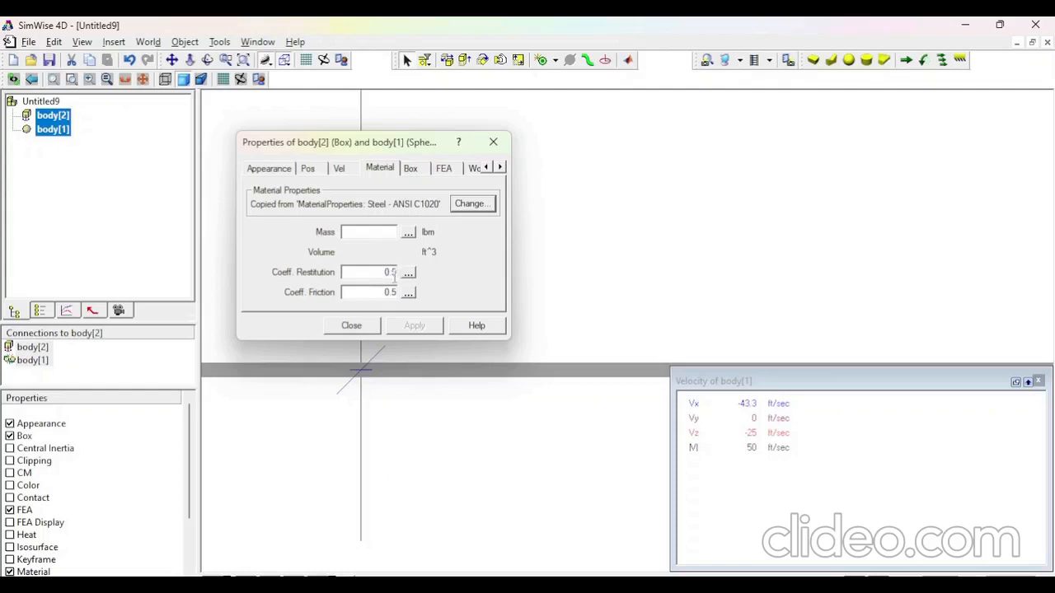
{"action": "double_click", "coordinate": [385, 292]}
{"action": "type", "text": "0"}
{"action": "left_click", "coordinate": [412, 326]}
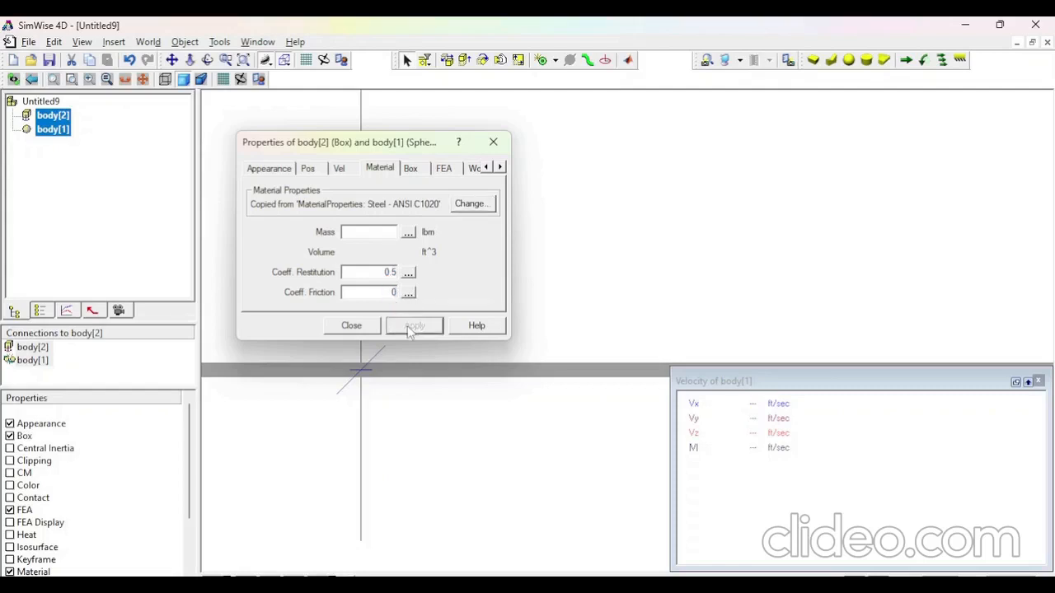
{"action": "left_click", "coordinate": [363, 330]}
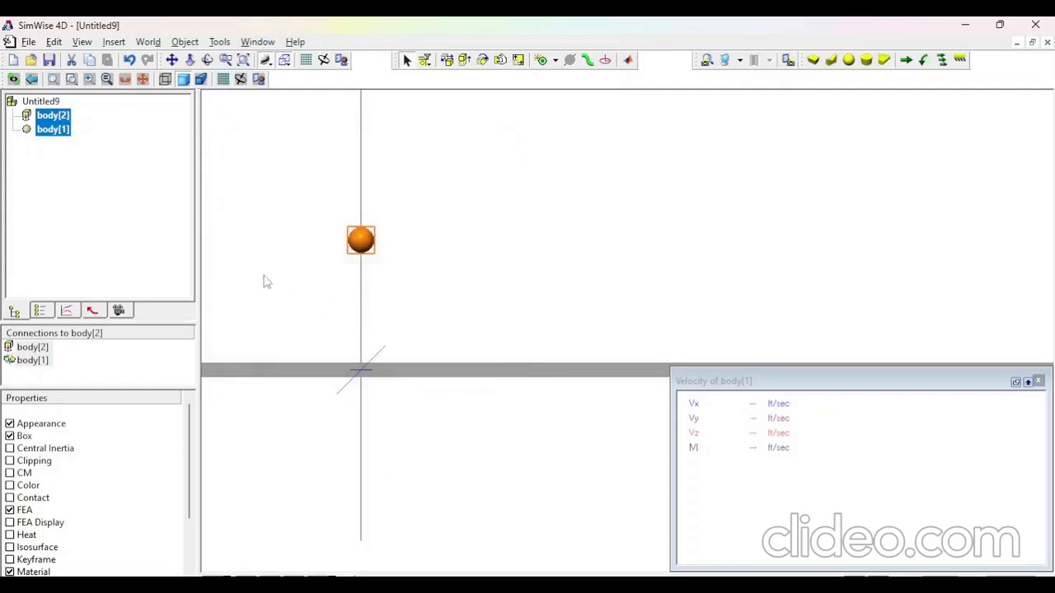
{"action": "left_click", "coordinate": [265, 277]}
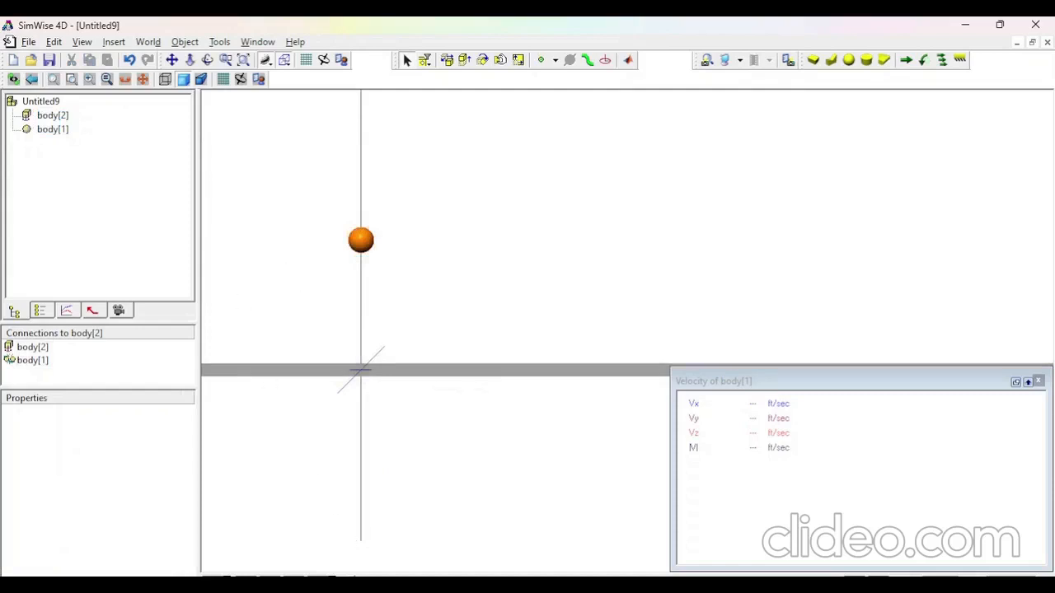
Run the frictionless simulation to examine the sphere's velocity components after the bounce.
{"action": "key", "text": "ctrl+r"}
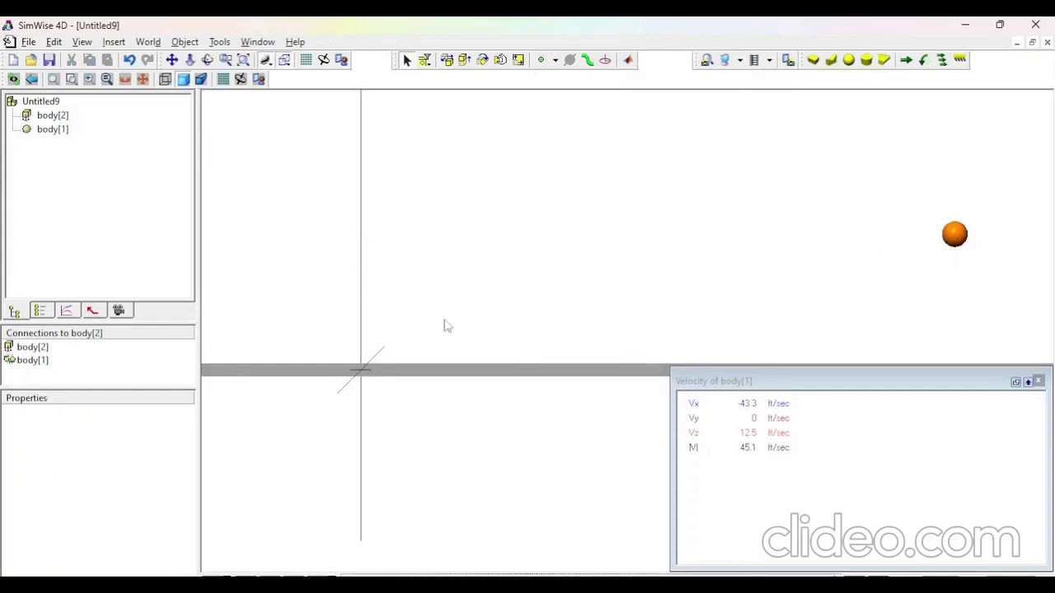
{"action": "left_click", "coordinate": [508, 371]}
{"action": "left_click", "coordinate": [758, 257]}
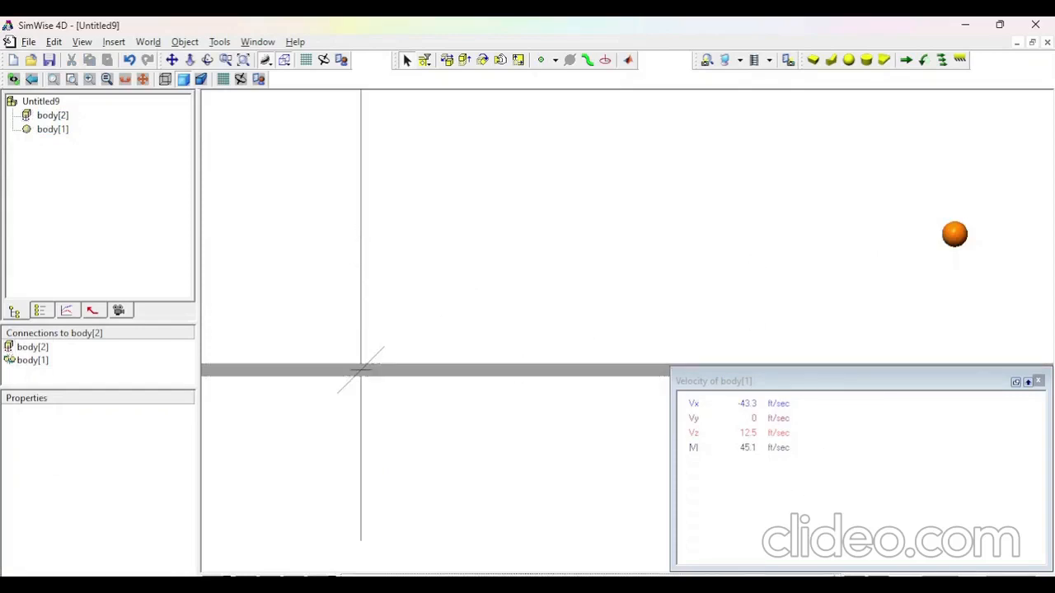